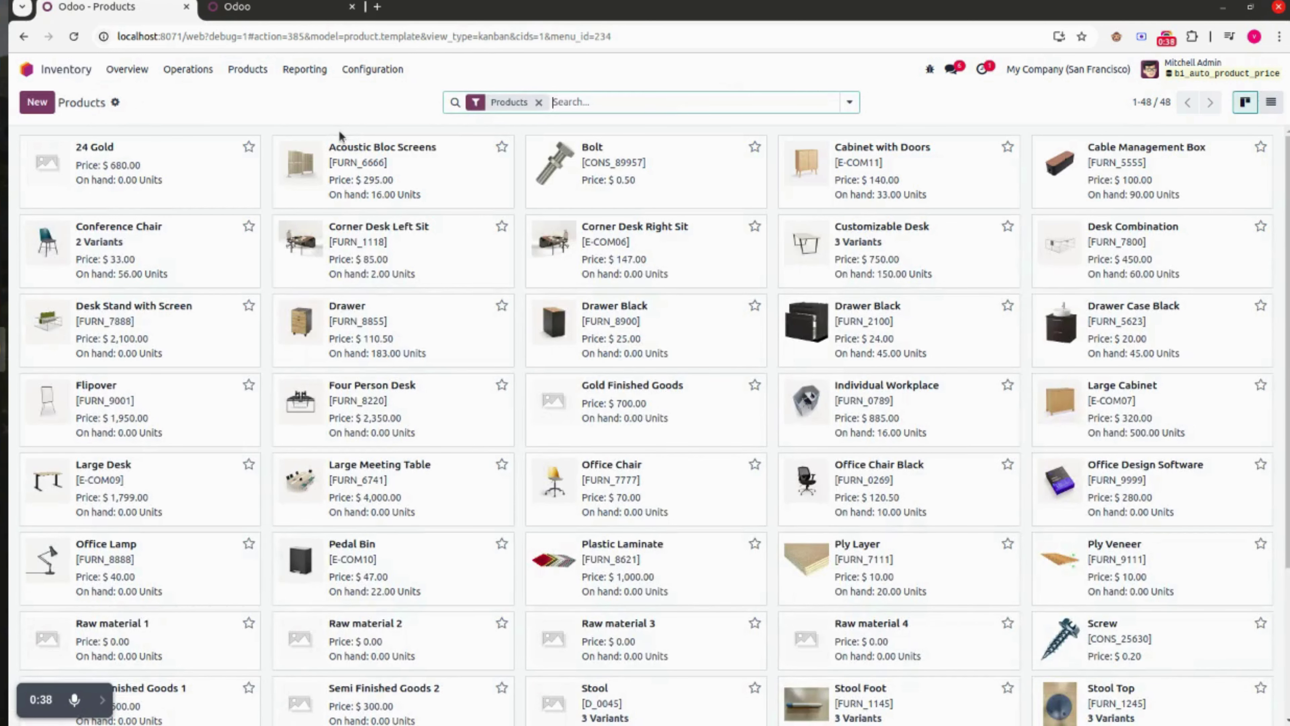
- Group the product list by Product Template Tags using a custom group
{"action": "left_click", "coordinate": [849, 102]}
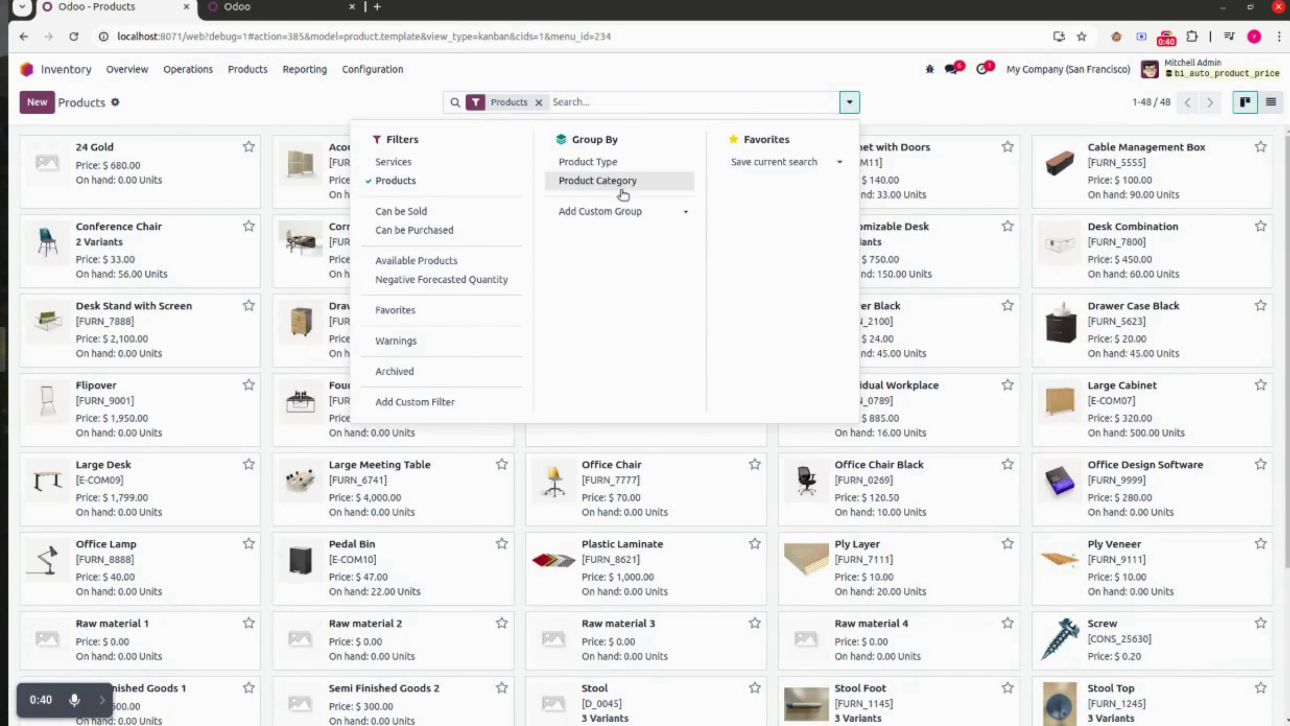
{"action": "left_click", "coordinate": [628, 211]}
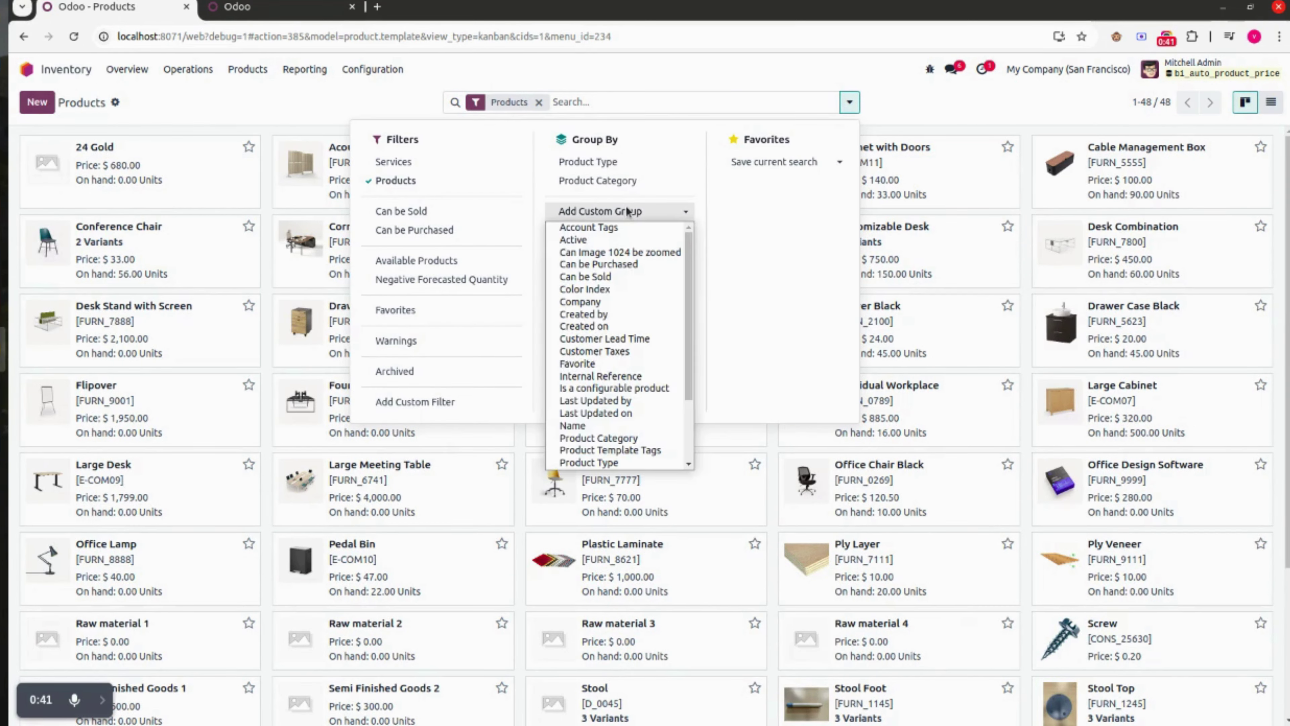
{"action": "left_click", "coordinate": [629, 450]}
{"action": "left_click", "coordinate": [349, 315]}
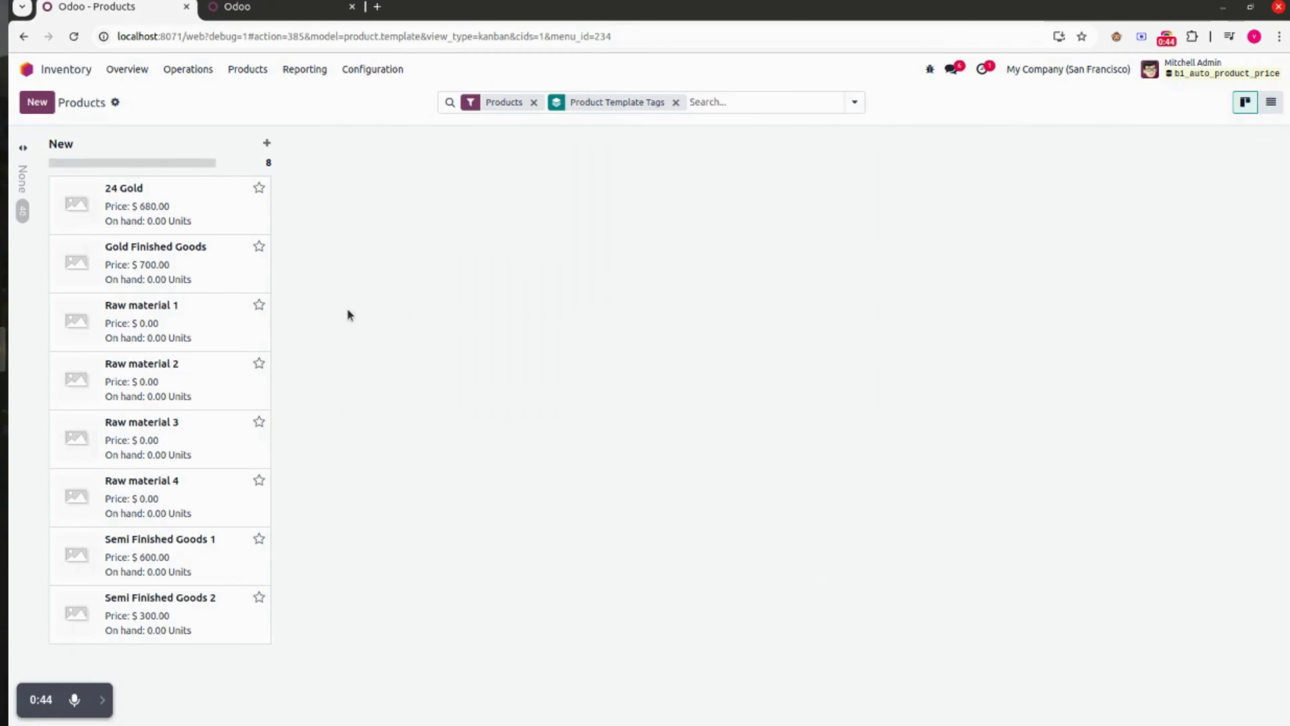
- Review the cost and template tags of Raw material 1 through Raw material 4, and return to the grouped product list
{"action": "left_click", "coordinate": [200, 380]}
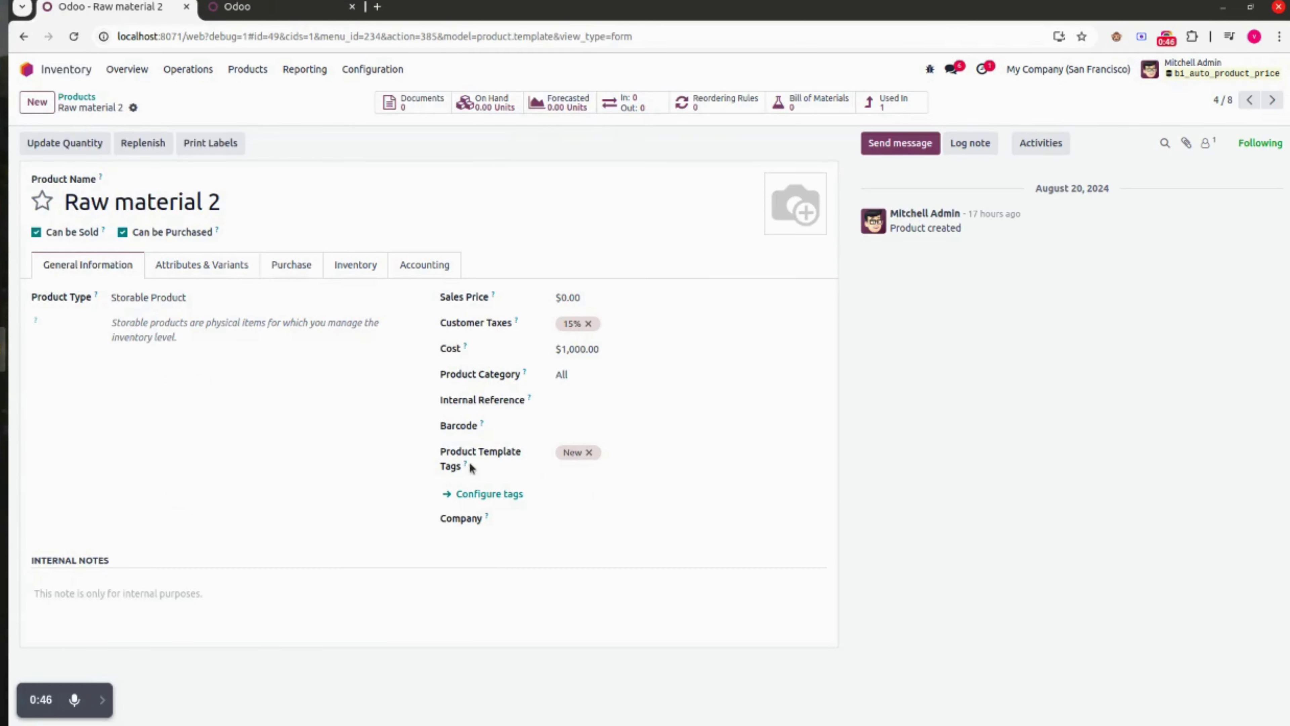
{"action": "left_click", "coordinate": [76, 96]}
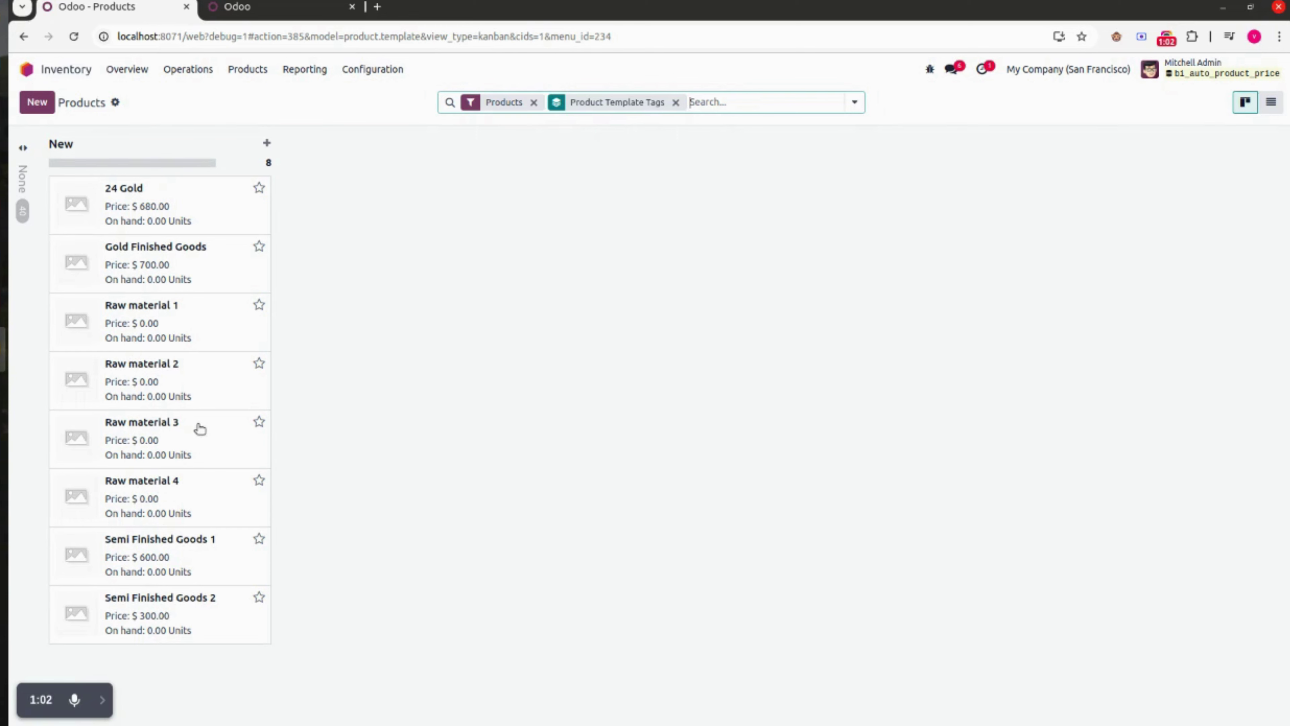
{"action": "left_click", "coordinate": [184, 326]}
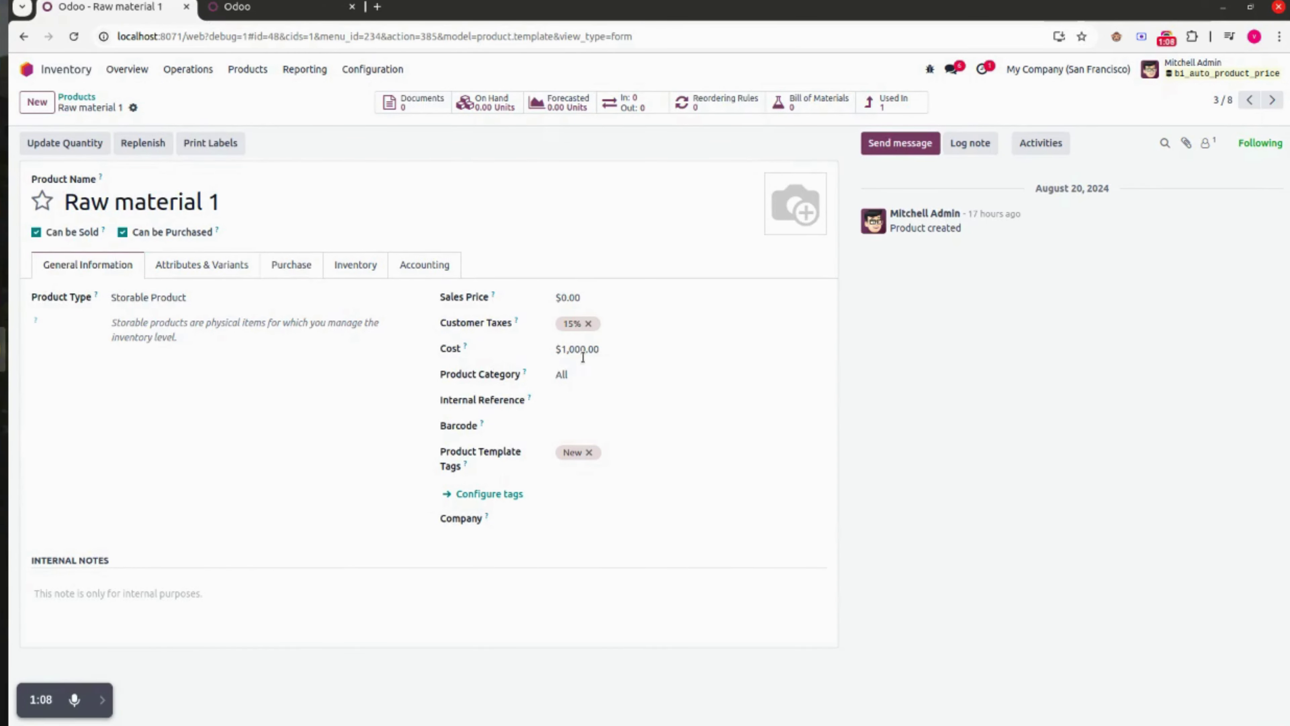
{"action": "left_click", "coordinate": [1271, 105]}
{"action": "left_click", "coordinate": [1272, 104]}
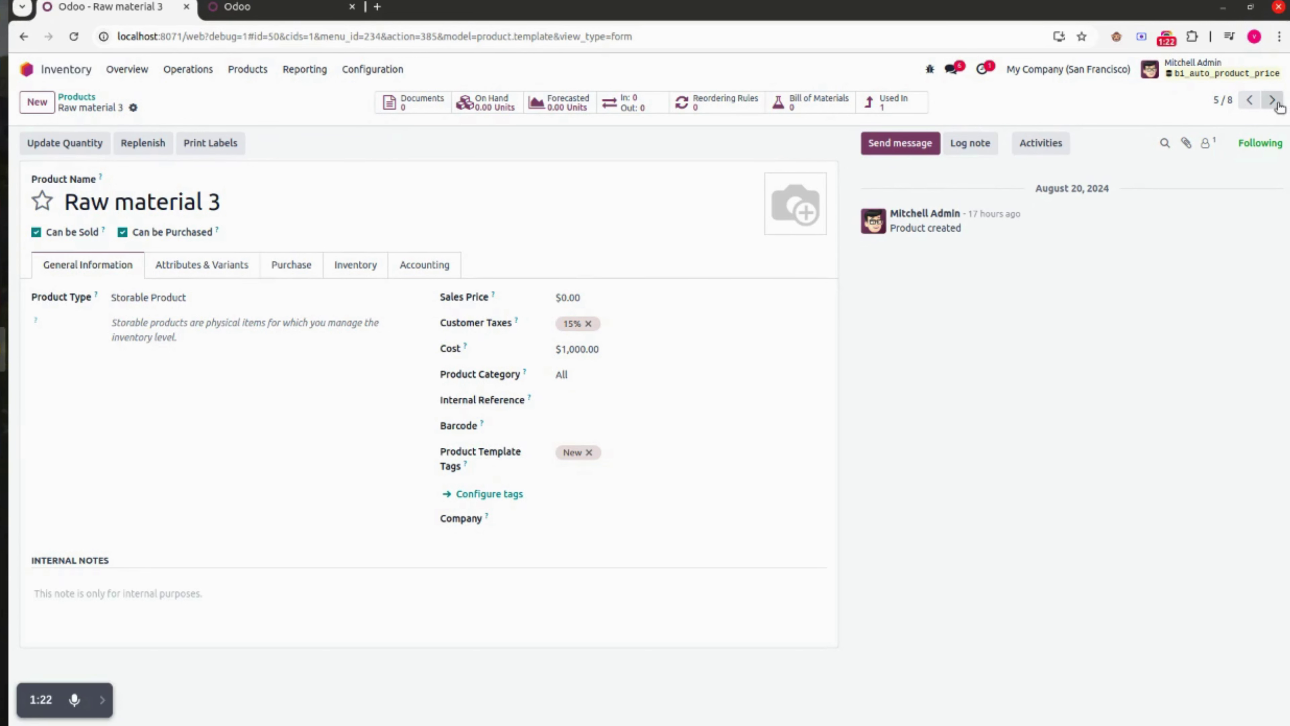
{"action": "key", "text": "alt+n"}
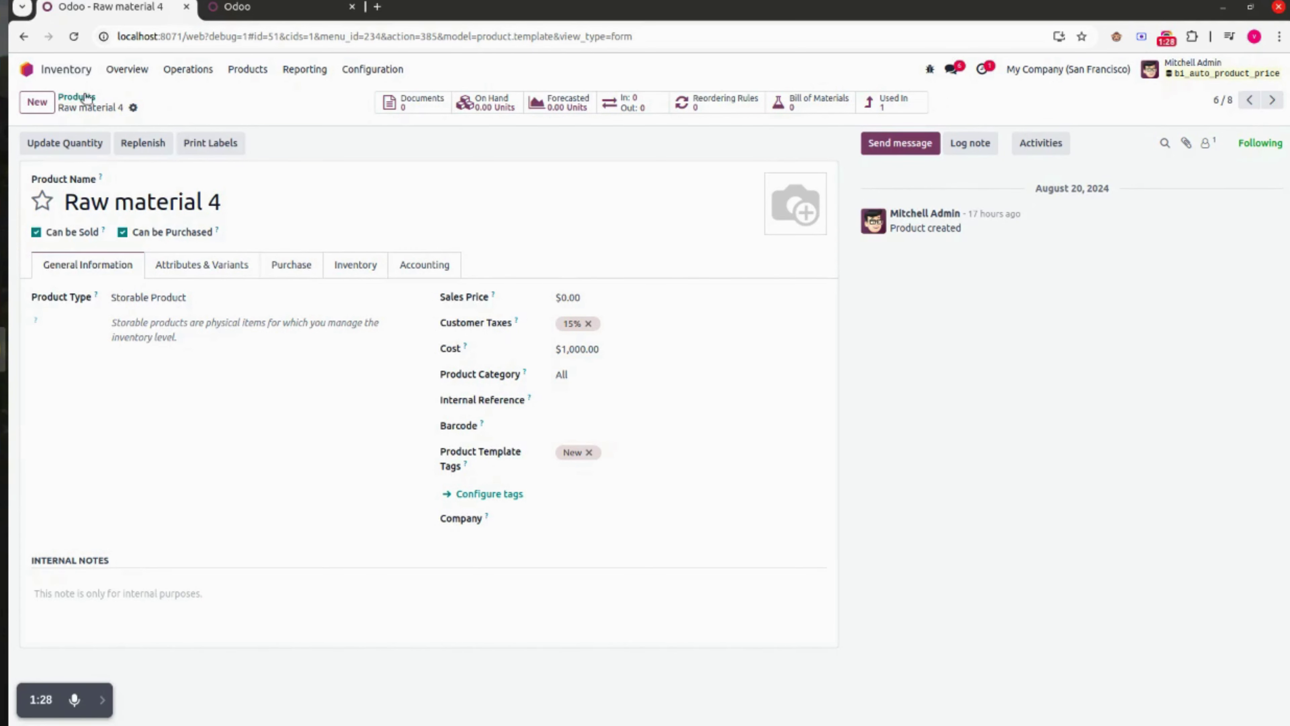
{"action": "key", "text": "alt+b"}
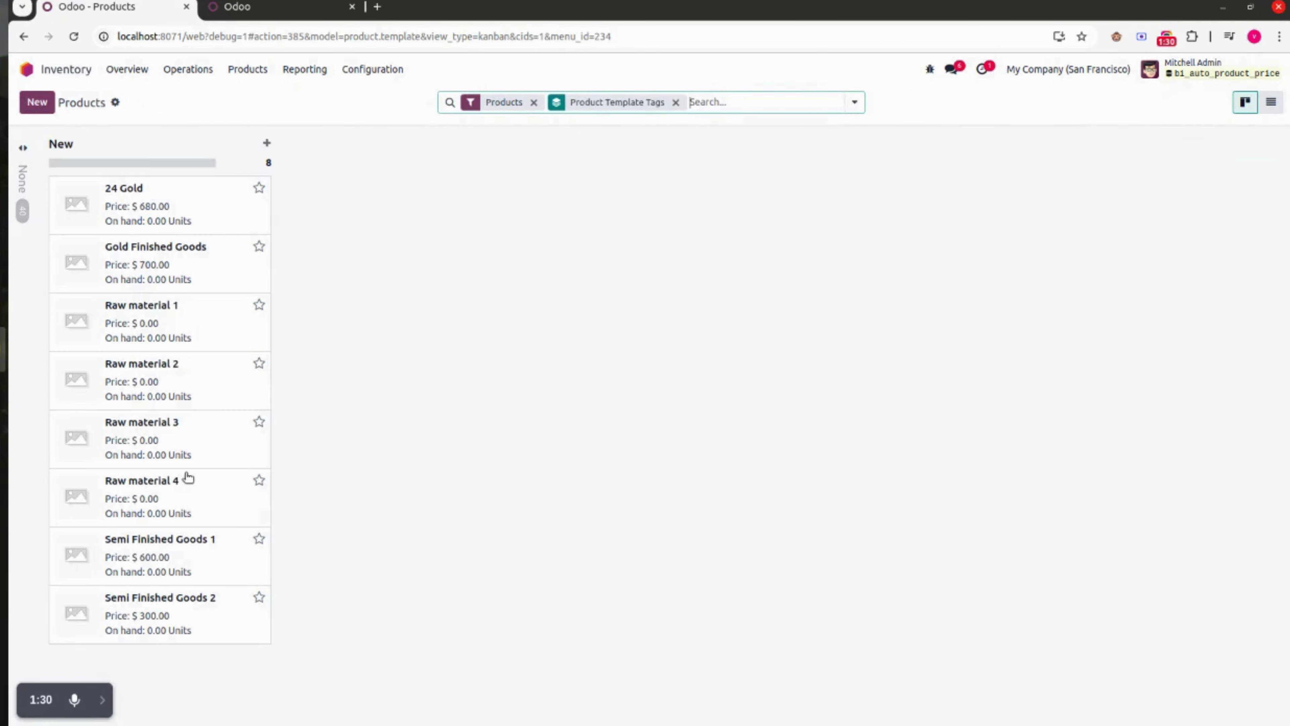
- Check the cost of Semi Finished Goods 1, Semi Finished Goods 2 and Gold Finished Goods, returning to the product list after each
{"action": "left_click", "coordinate": [181, 549]}
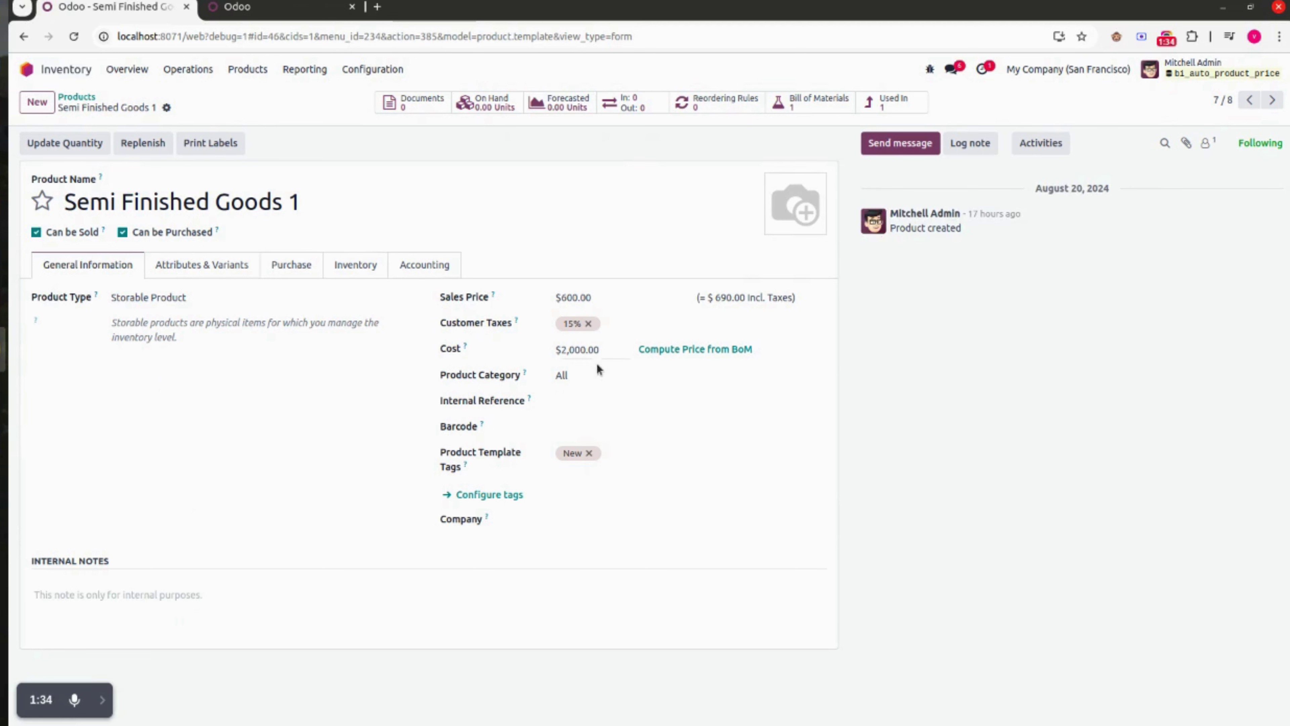
{"action": "left_click", "coordinate": [83, 96]}
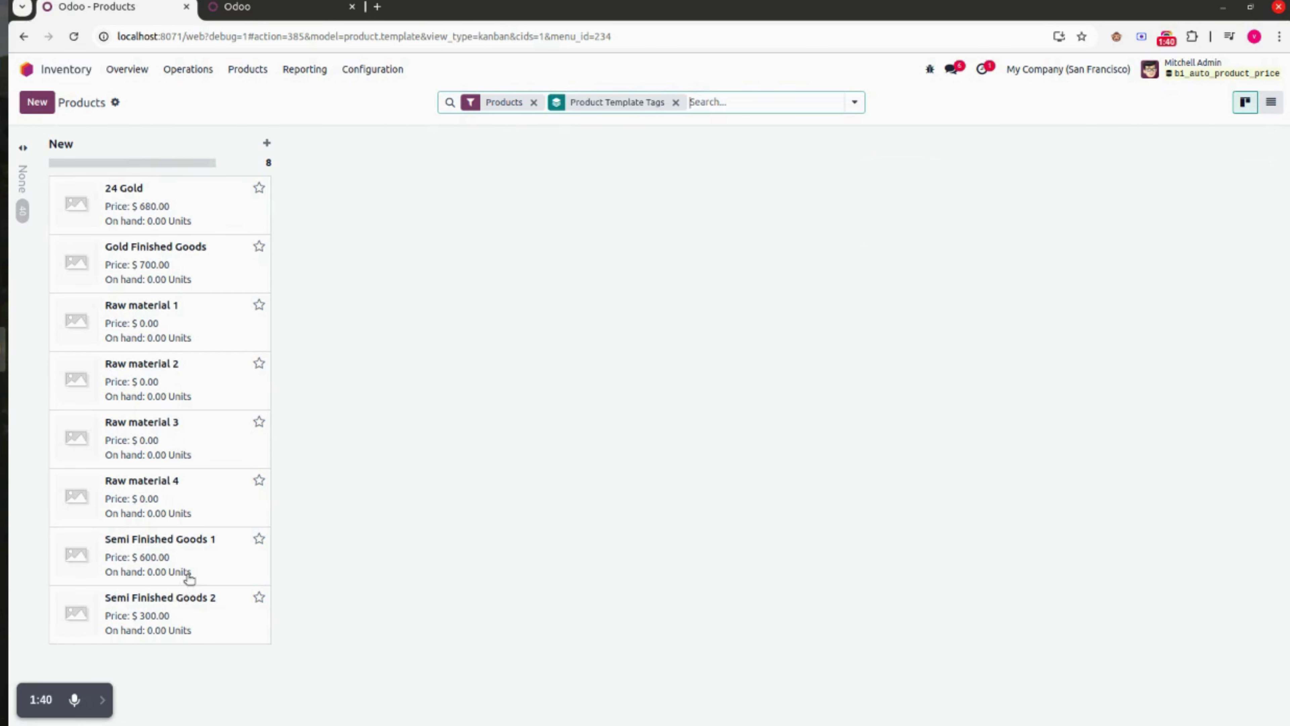
{"action": "left_click", "coordinate": [217, 605]}
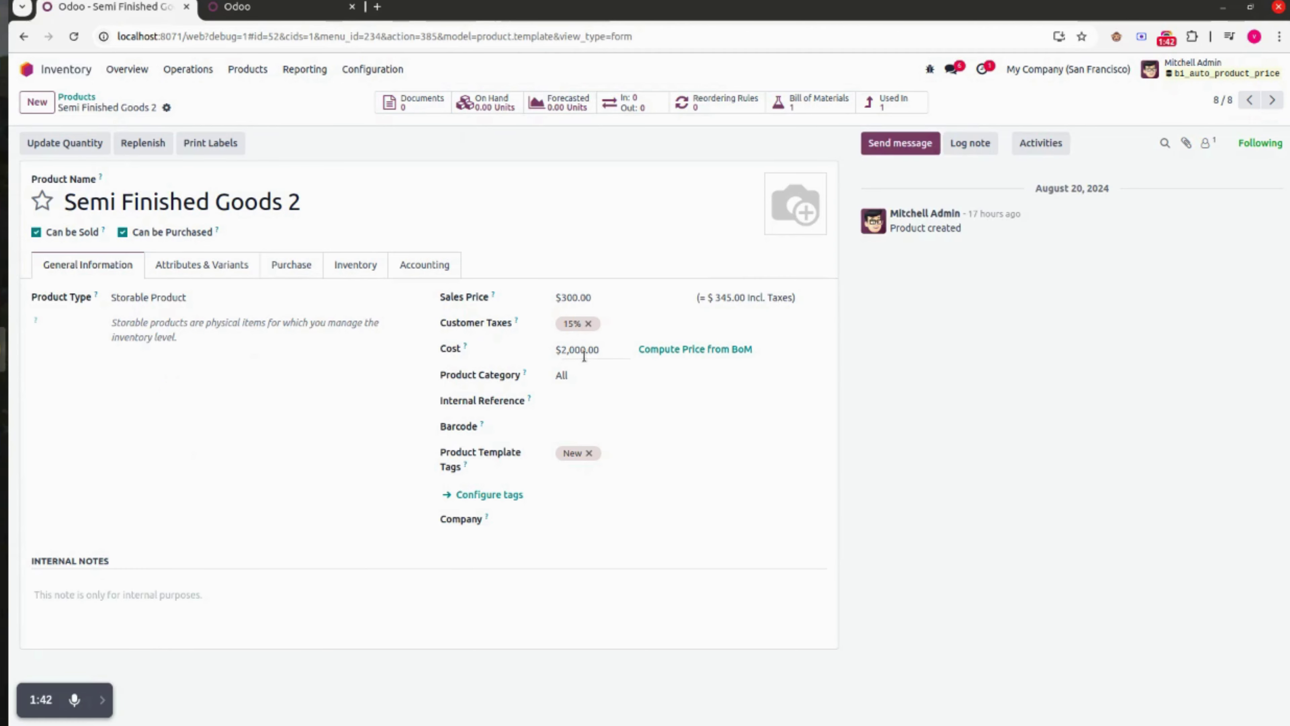
{"action": "left_click", "coordinate": [76, 96]}
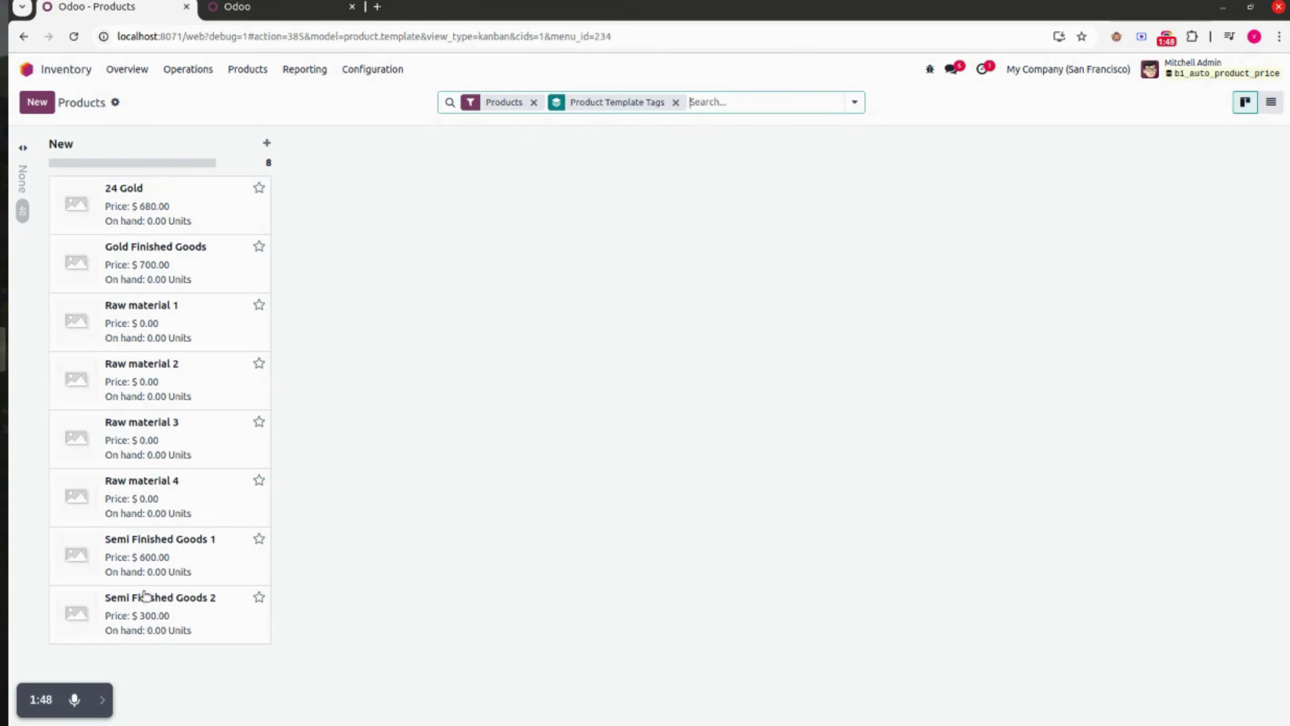
{"action": "left_click", "coordinate": [160, 271]}
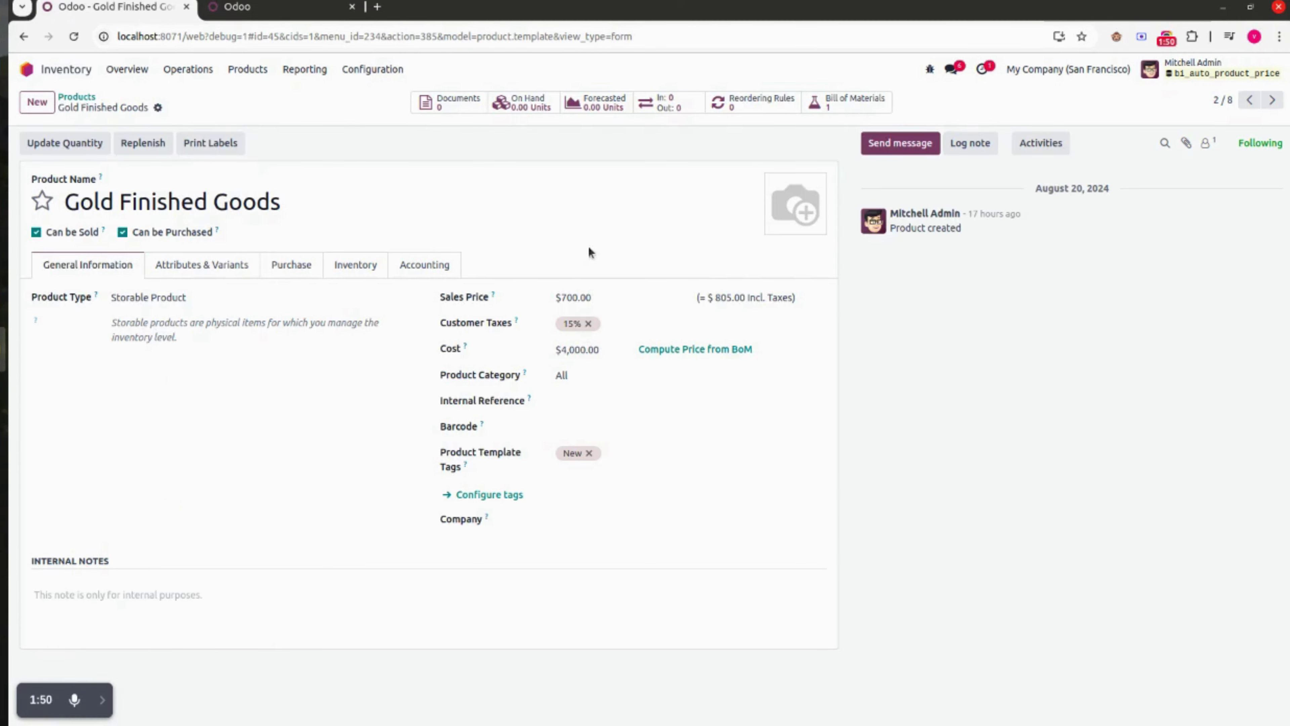
{"action": "left_click", "coordinate": [76, 96]}
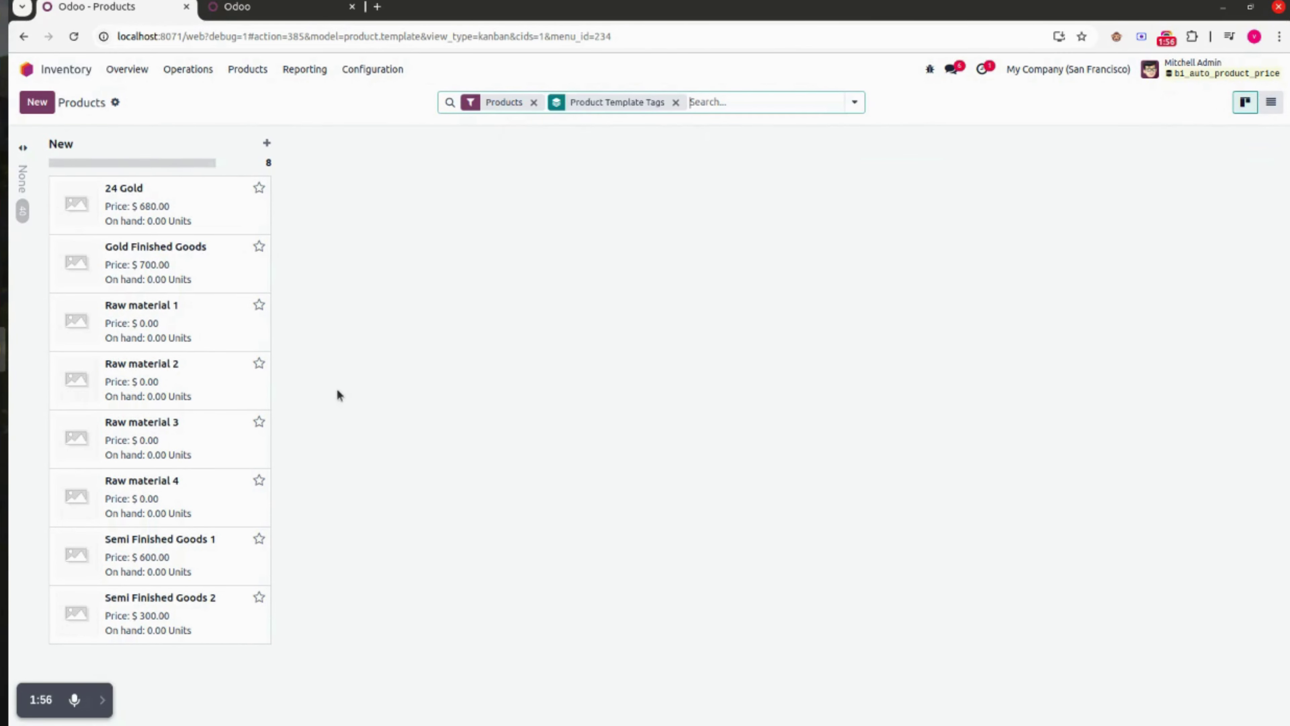
- In the Manufacturing app, examine the bill of materials components of Gold Finished Goods, Semi Finished Goods 1 and Semi Finished Goods 2
{"action": "left_click", "coordinate": [254, 7]}
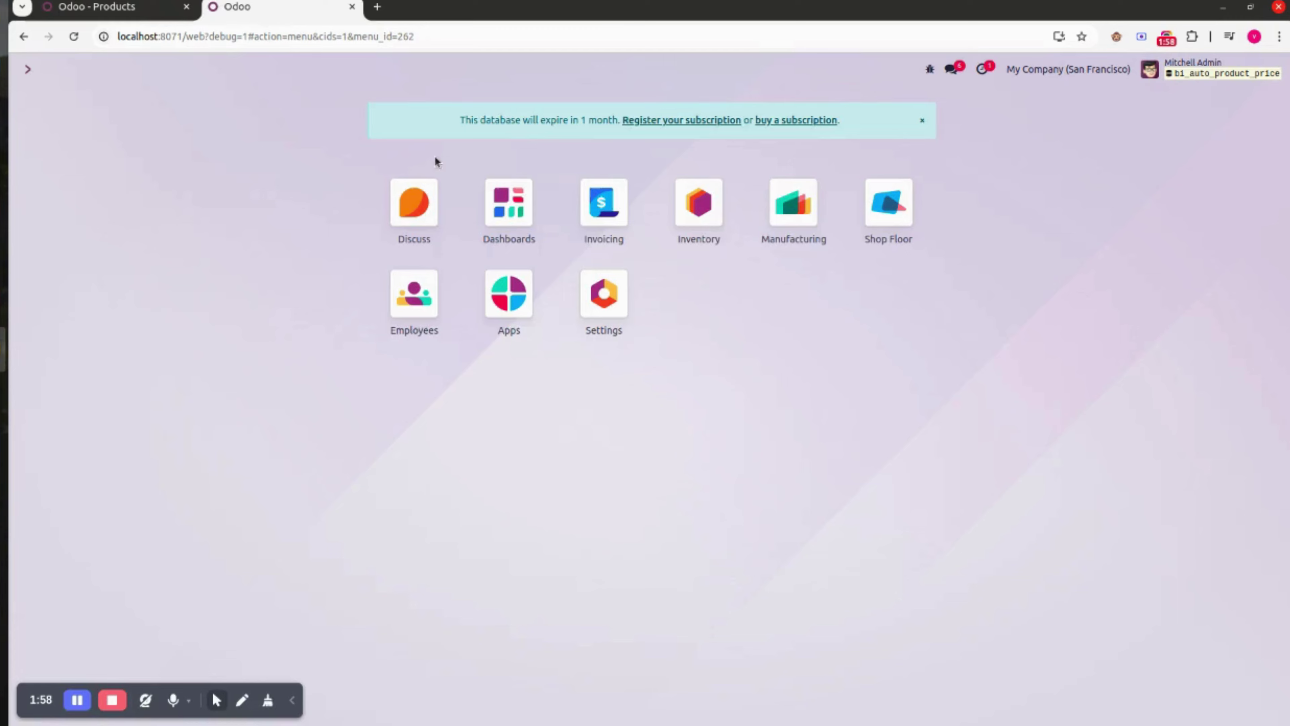
{"action": "left_click", "coordinate": [798, 202]}
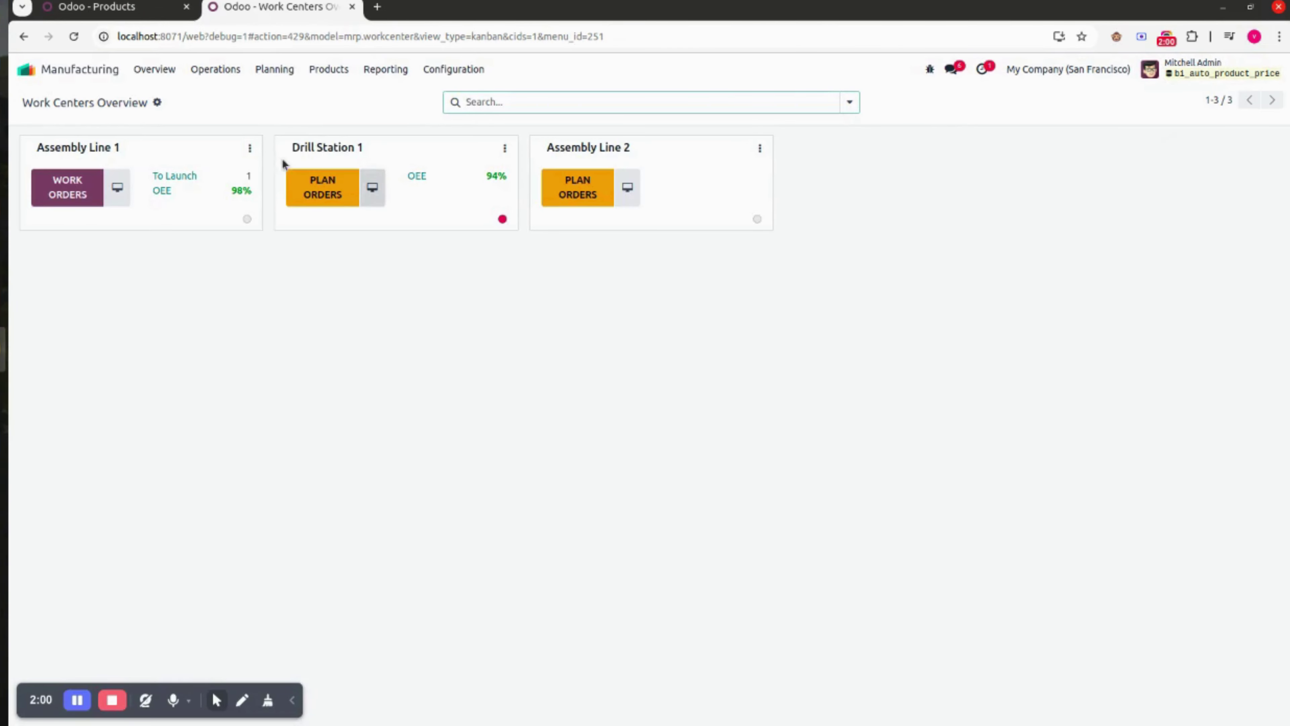
{"action": "left_click", "coordinate": [336, 72]}
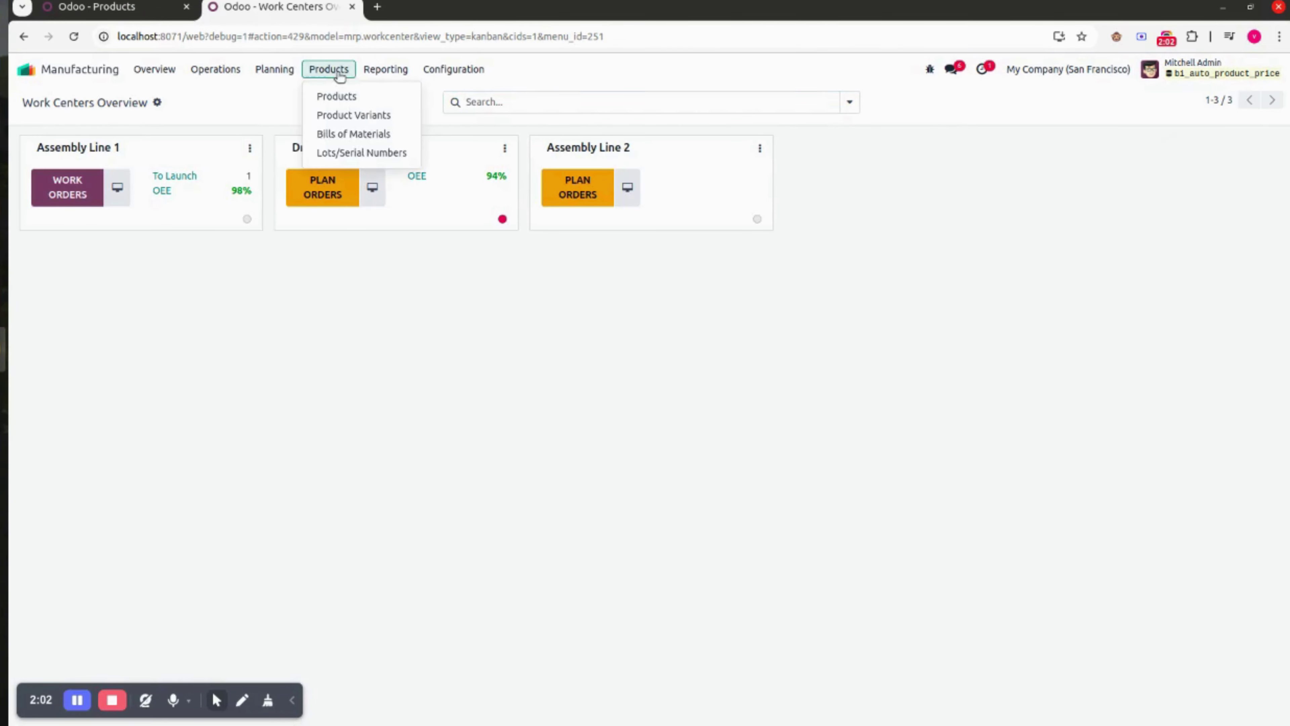
{"action": "left_click", "coordinate": [400, 134]}
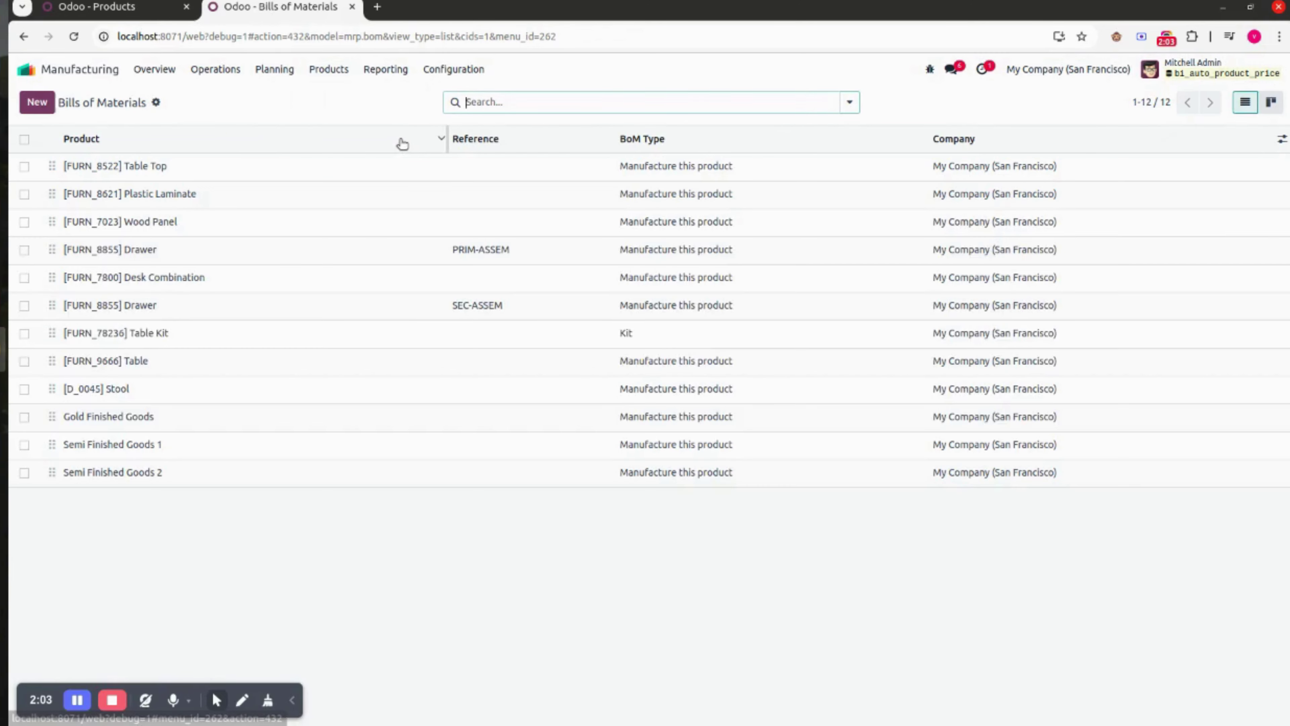
{"action": "left_click", "coordinate": [220, 414]}
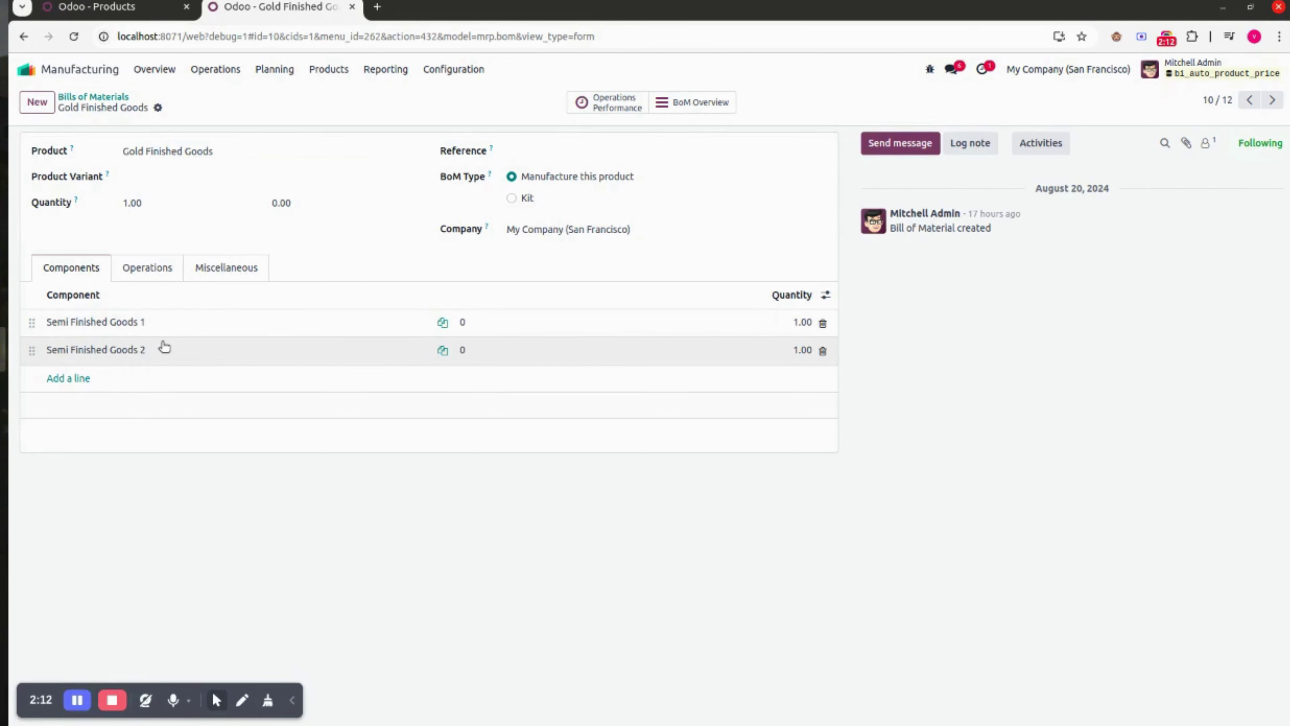
{"action": "left_click", "coordinate": [1273, 99]}
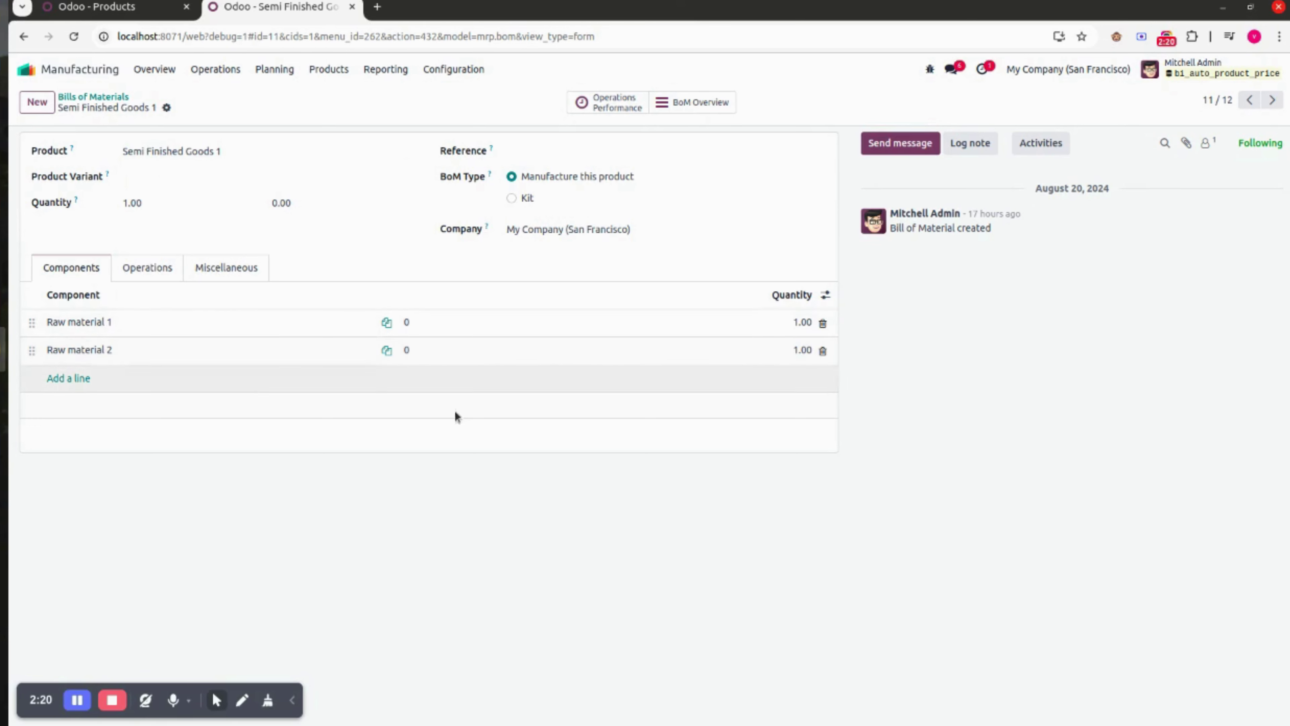
{"action": "left_click", "coordinate": [1272, 100]}
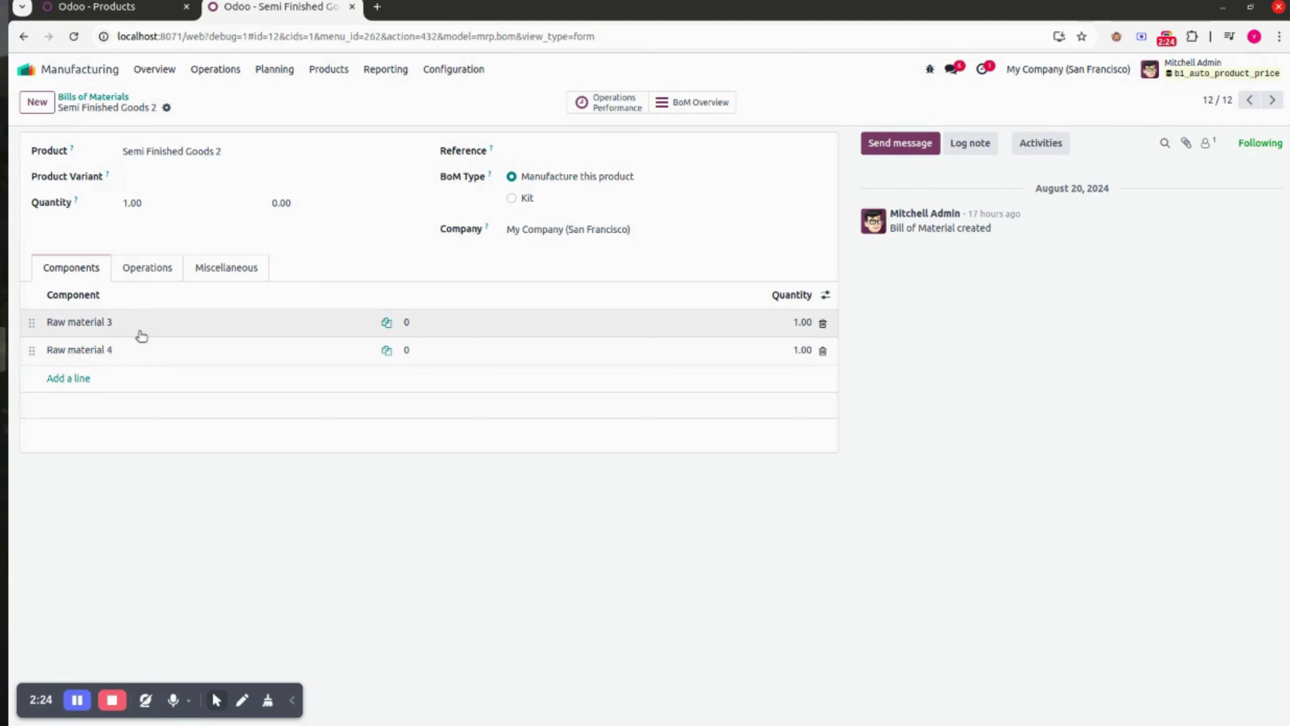
{"action": "left_click", "coordinate": [101, 97]}
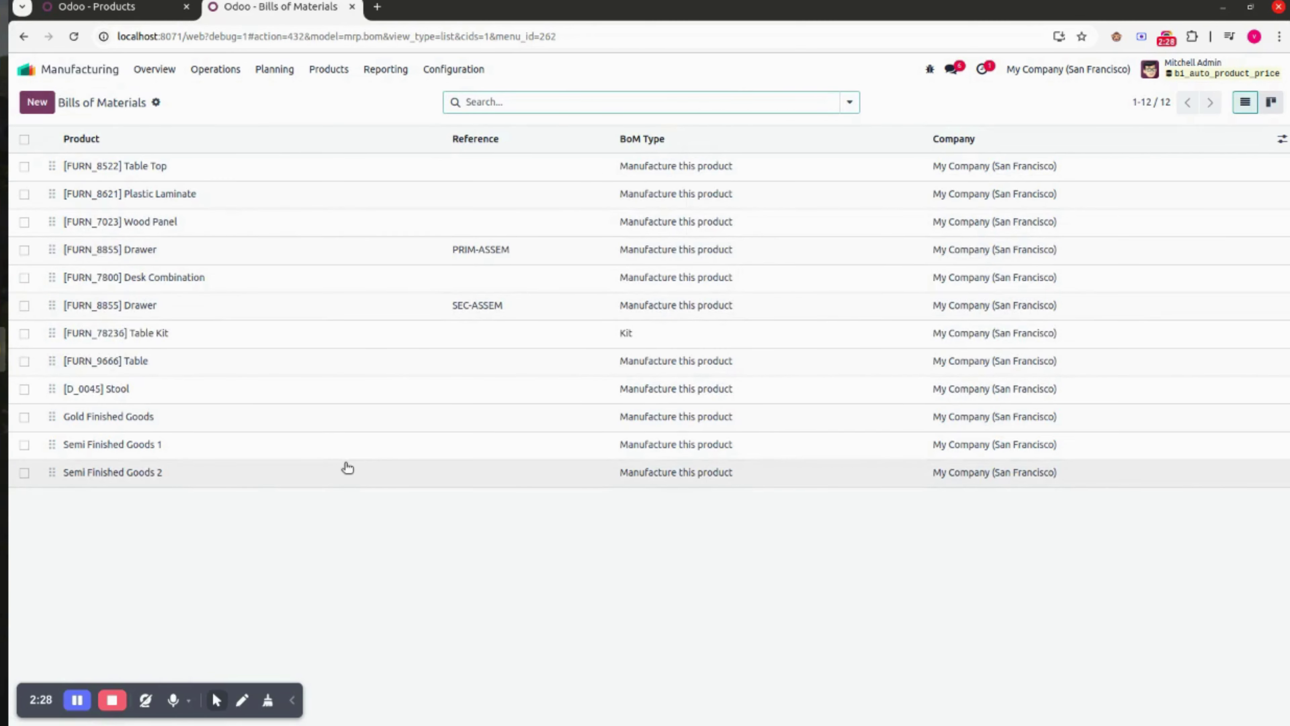
- Open the BoM Overview of Gold Finished Goods and expand both semi-finished goods to examine their component costs
{"action": "left_click", "coordinate": [224, 425]}
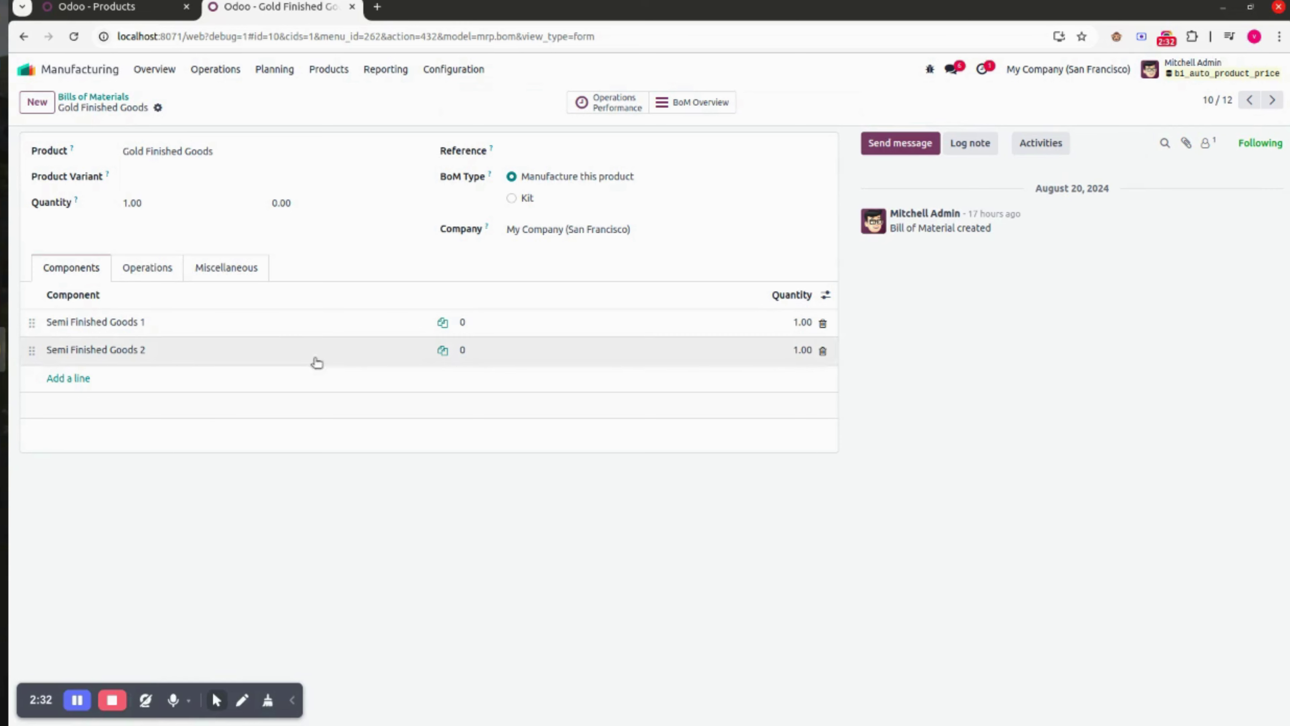
{"action": "left_click", "coordinate": [719, 104]}
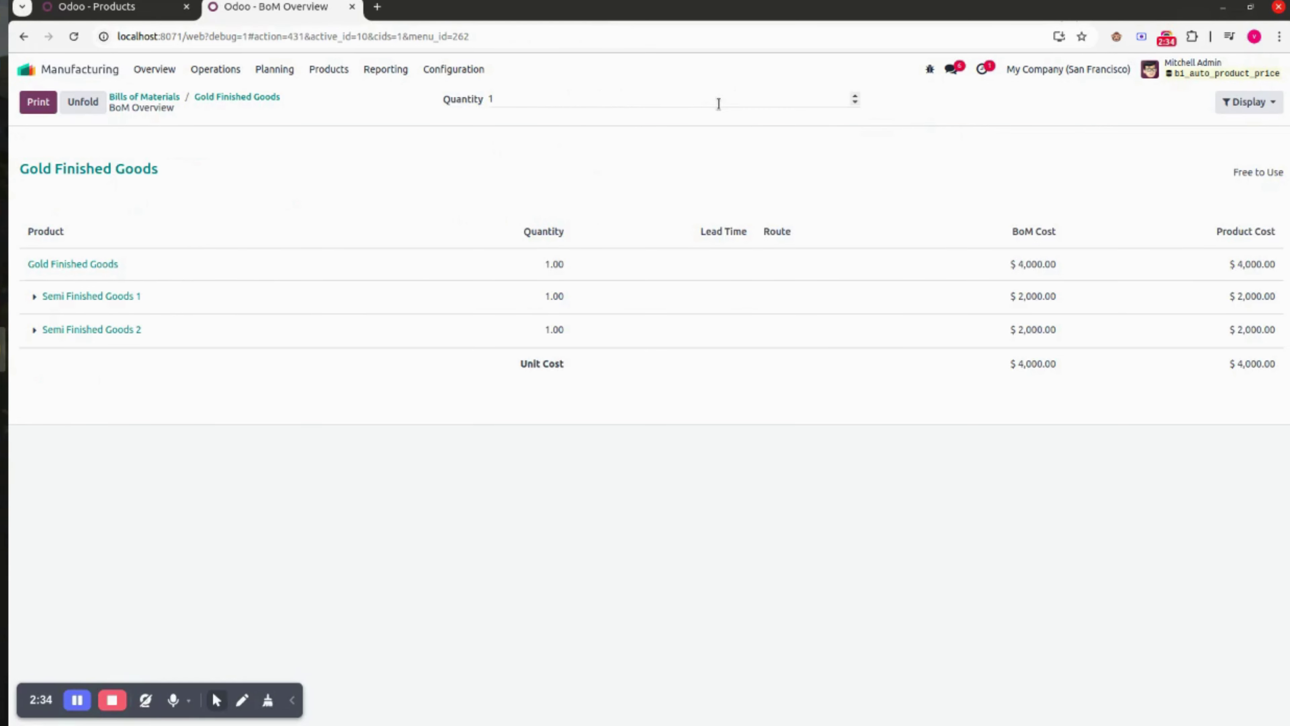
{"action": "left_click", "coordinate": [34, 296]}
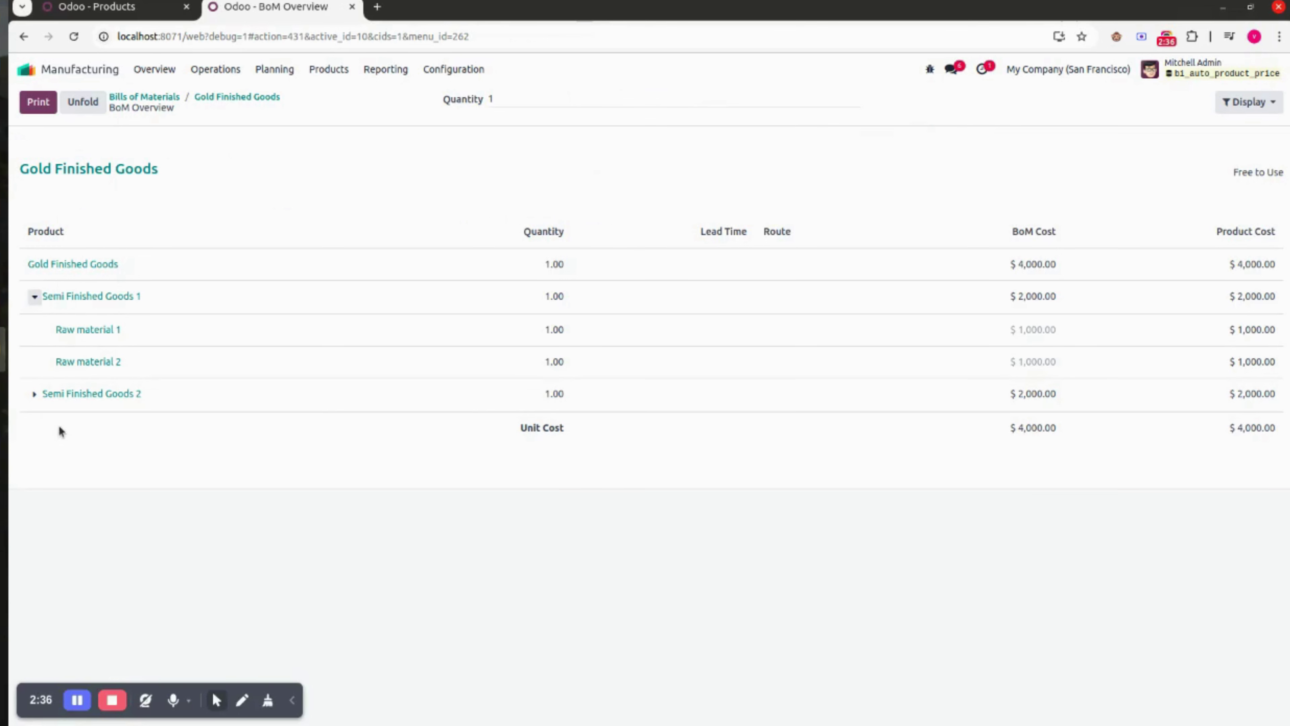
{"action": "left_click", "coordinate": [34, 395]}
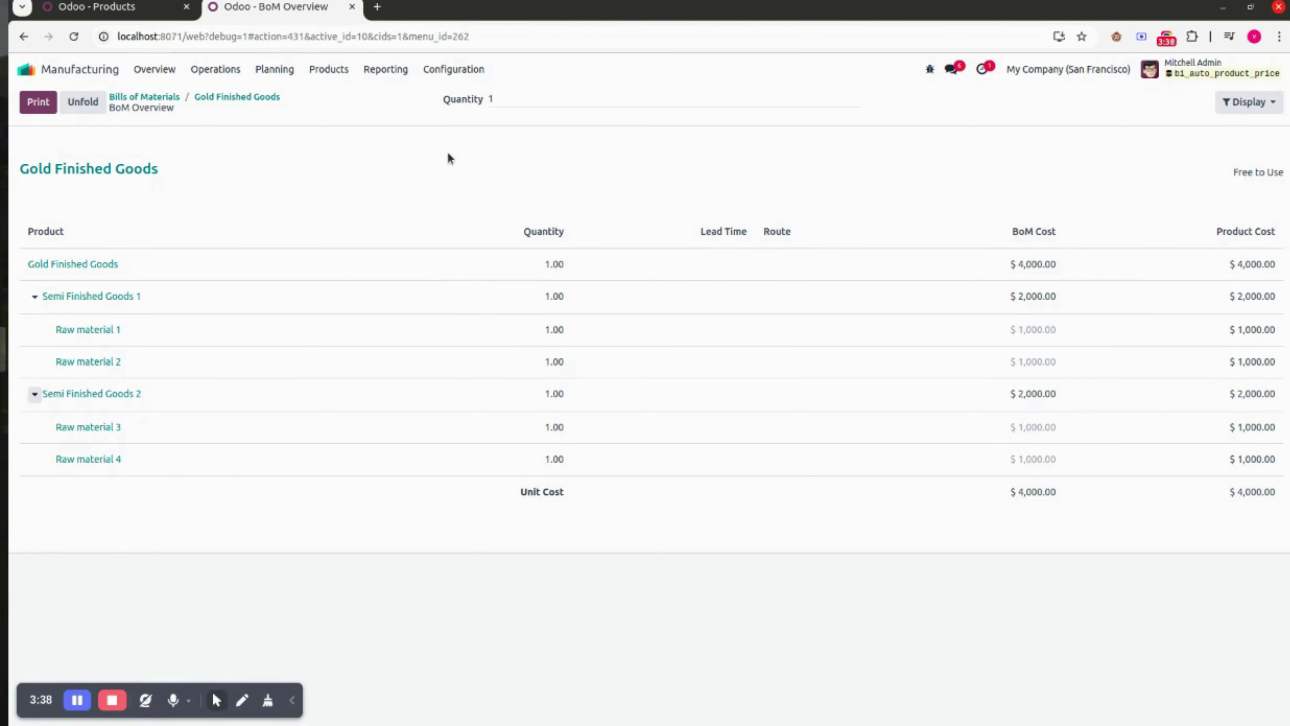
- Return to the Inventory product list, set the cost of Raw material 1 to $2,000 and save the product
{"action": "left_click", "coordinate": [130, 7]}
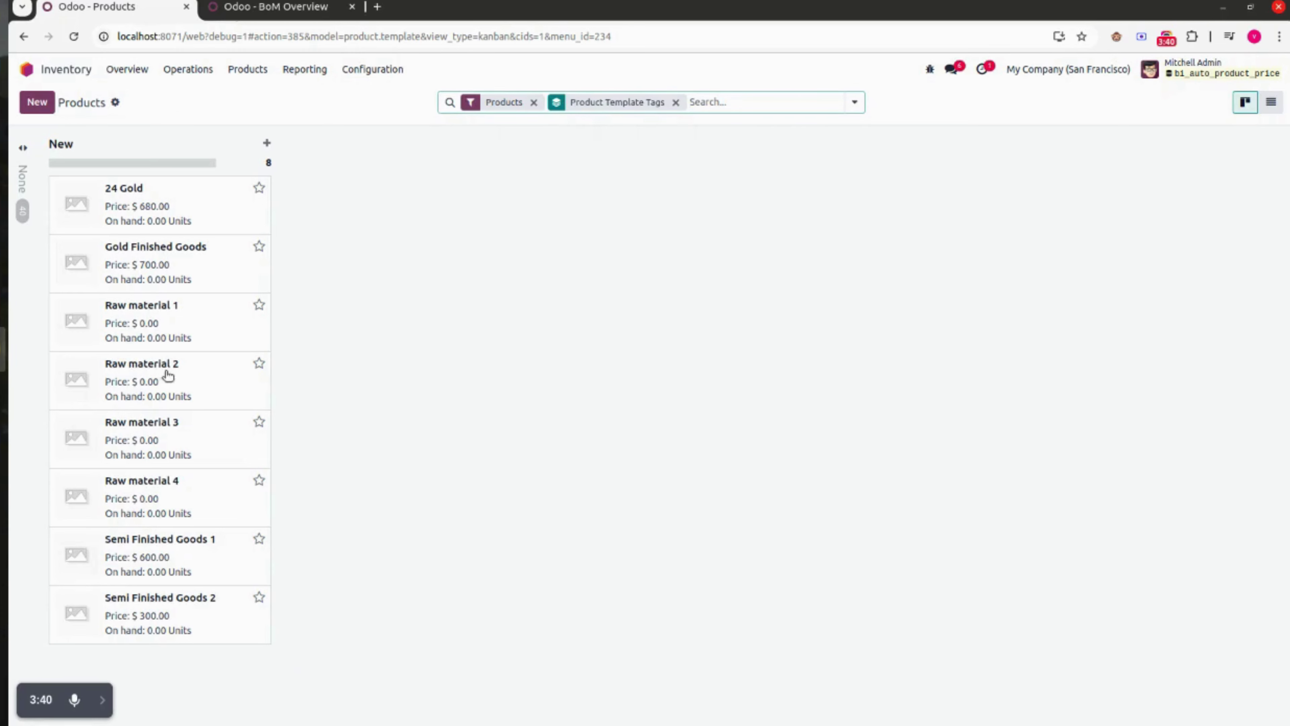
{"action": "left_click", "coordinate": [162, 325]}
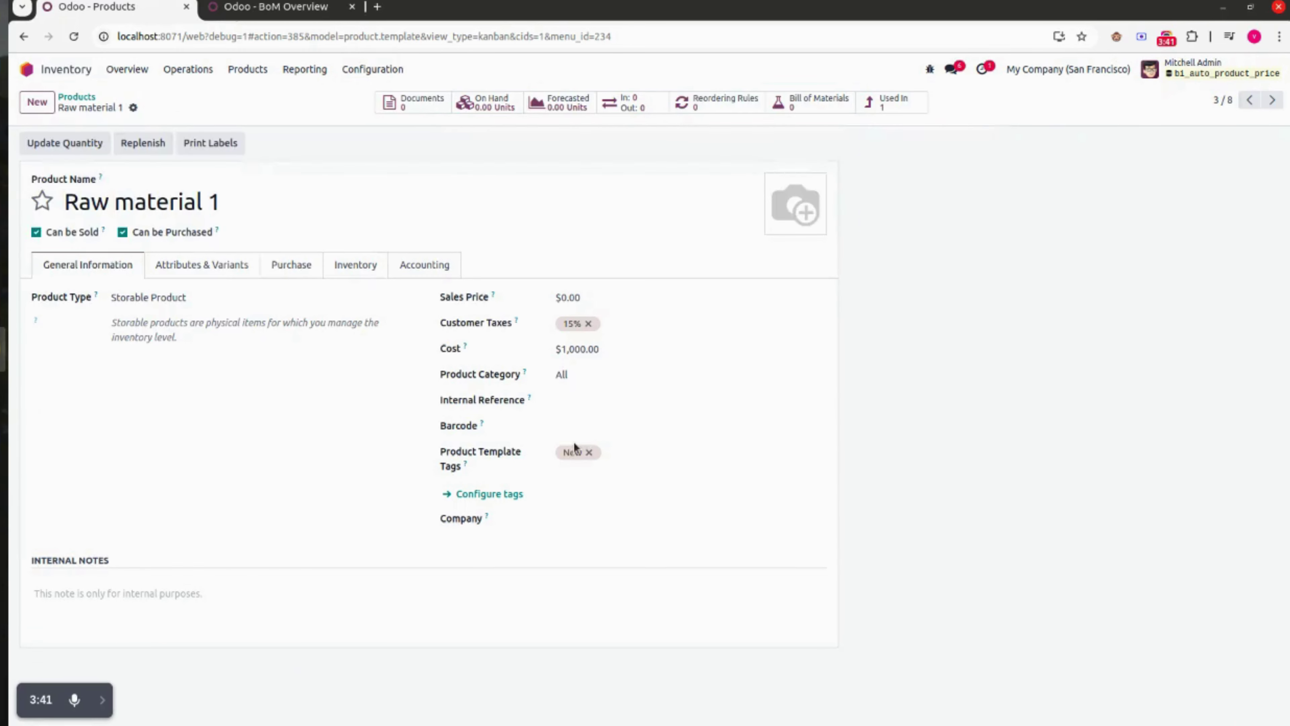
{"action": "left_click", "coordinate": [621, 349]}
{"action": "type", "text": "2000"}
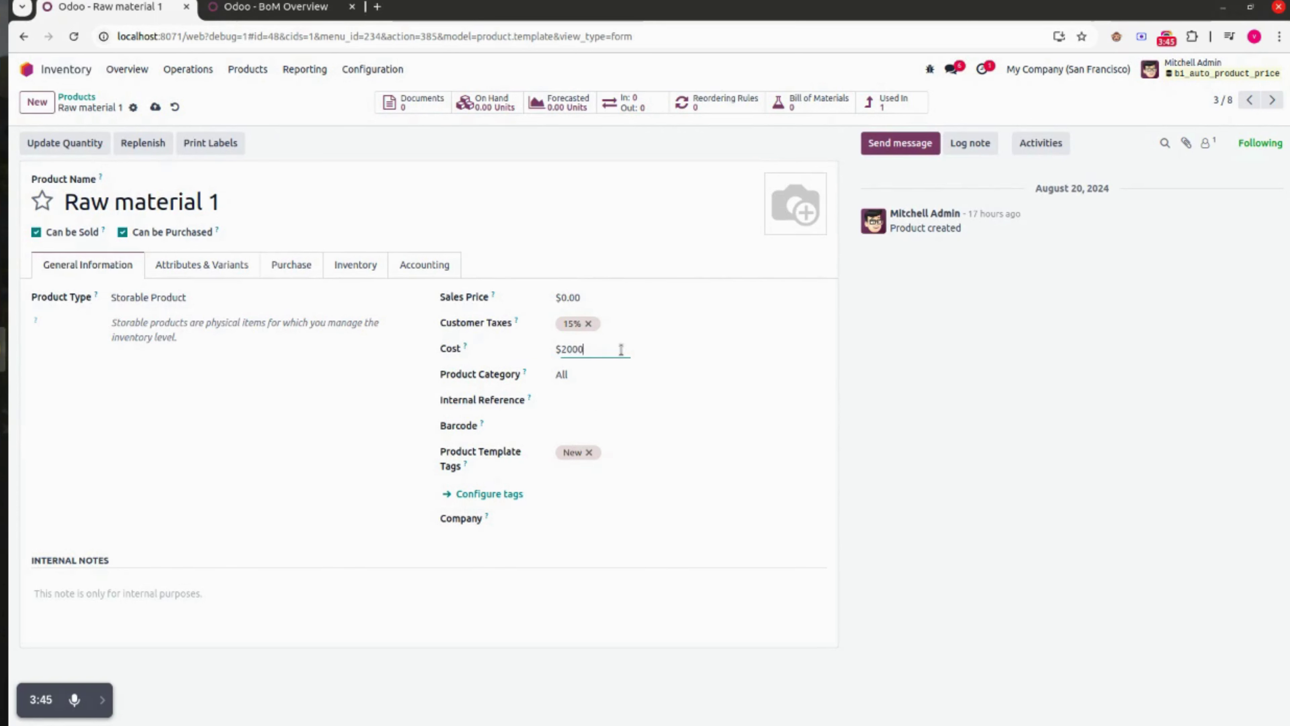
{"action": "left_click", "coordinate": [721, 402]}
{"action": "left_click", "coordinate": [155, 107]}
- Set the cost of the next product, Raw material 2, to $2,000
{"action": "left_click", "coordinate": [1275, 107]}
{"action": "left_click", "coordinate": [629, 344]}
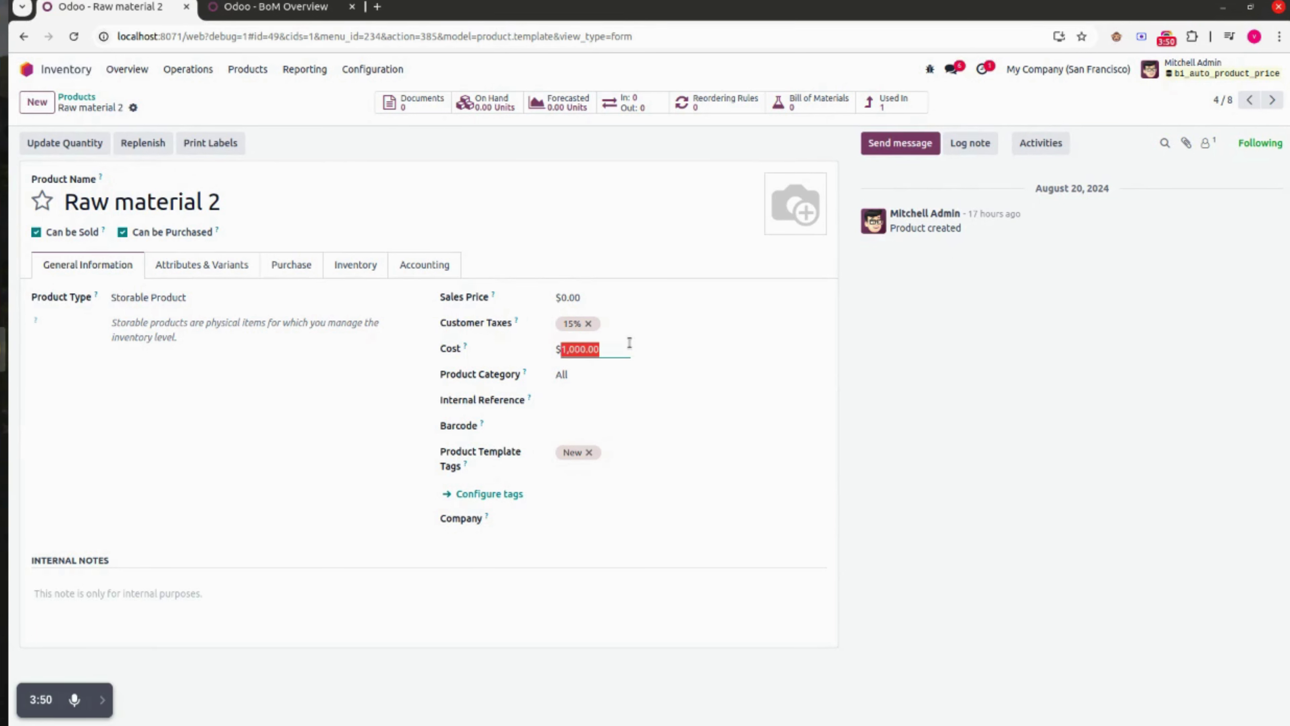
{"action": "type", "text": "2000"}
{"action": "left_click", "coordinate": [912, 439]}
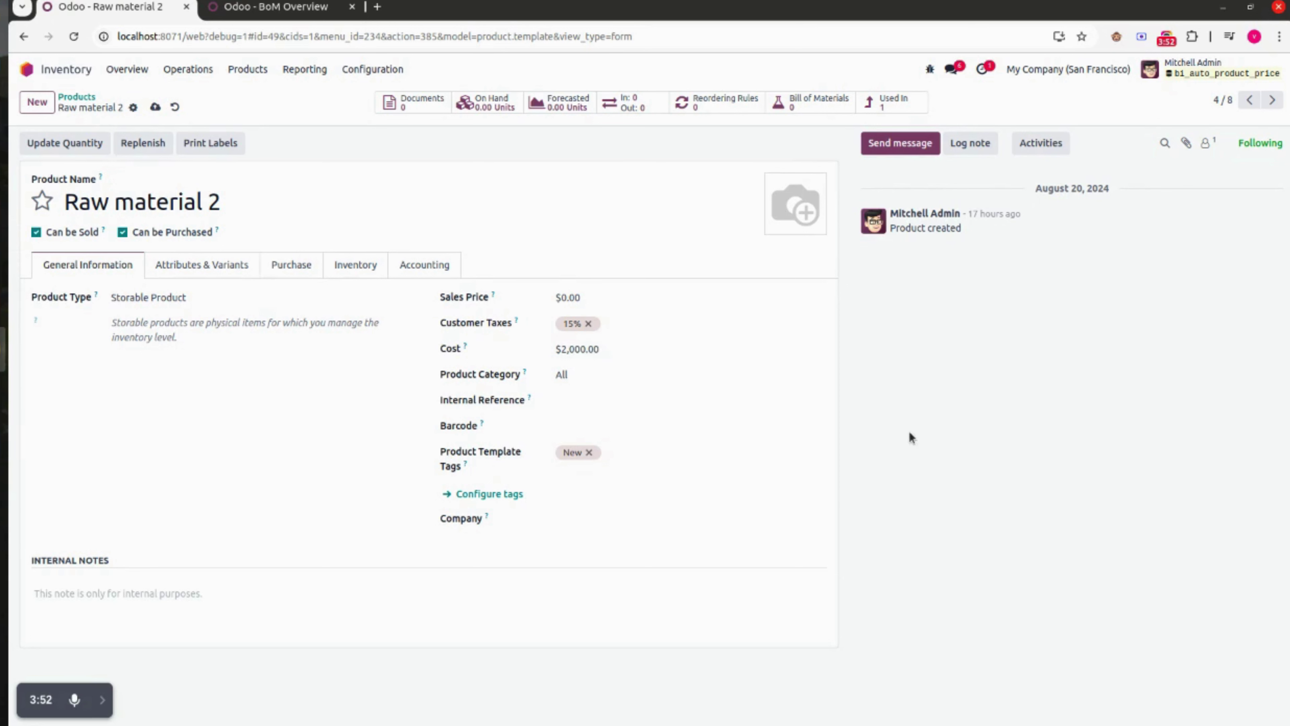
- Continue to Raw material 3 and set its cost to $3,000
{"action": "key", "text": "alt+n"}
{"action": "left_click", "coordinate": [619, 350]}
{"action": "type", "text": "3,000"}
{"action": "left_click", "coordinate": [939, 392]}
- Set the cost of Raw material 4 to $3,000, save it and return to the grouped product list
{"action": "key", "text": "alt+n"}
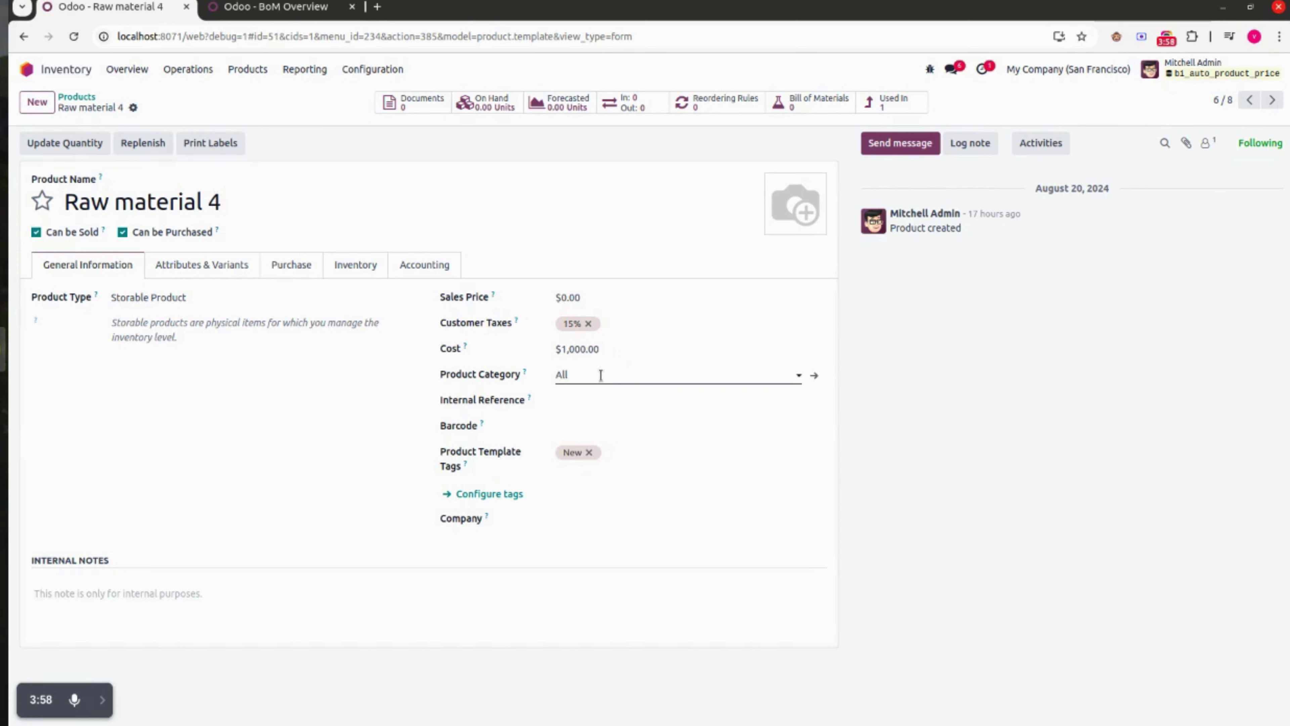
{"action": "left_click", "coordinate": [623, 348]}
{"action": "type", "text": "2"}
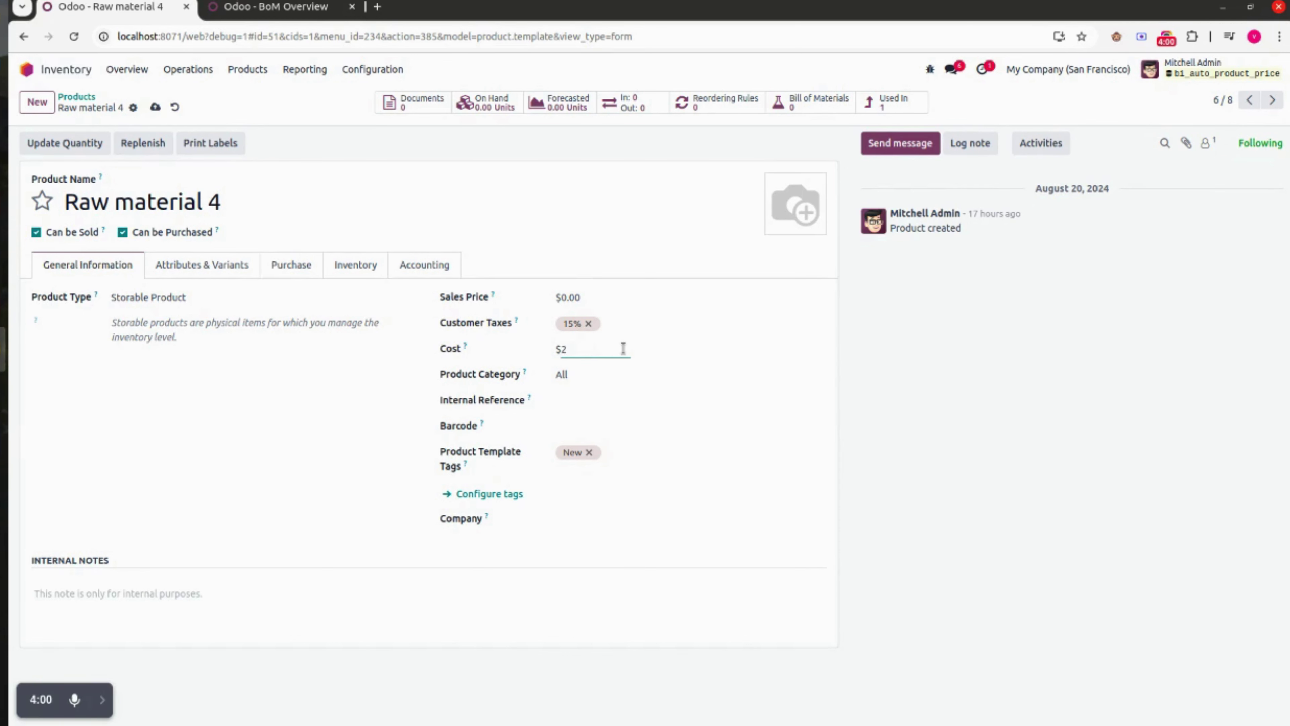
{"action": "key", "text": "BackSpace"}
{"action": "type", "text": "3000"}
{"action": "left_click", "coordinate": [895, 382]}
{"action": "left_click", "coordinate": [155, 107]}
{"action": "left_click", "coordinate": [76, 96]}
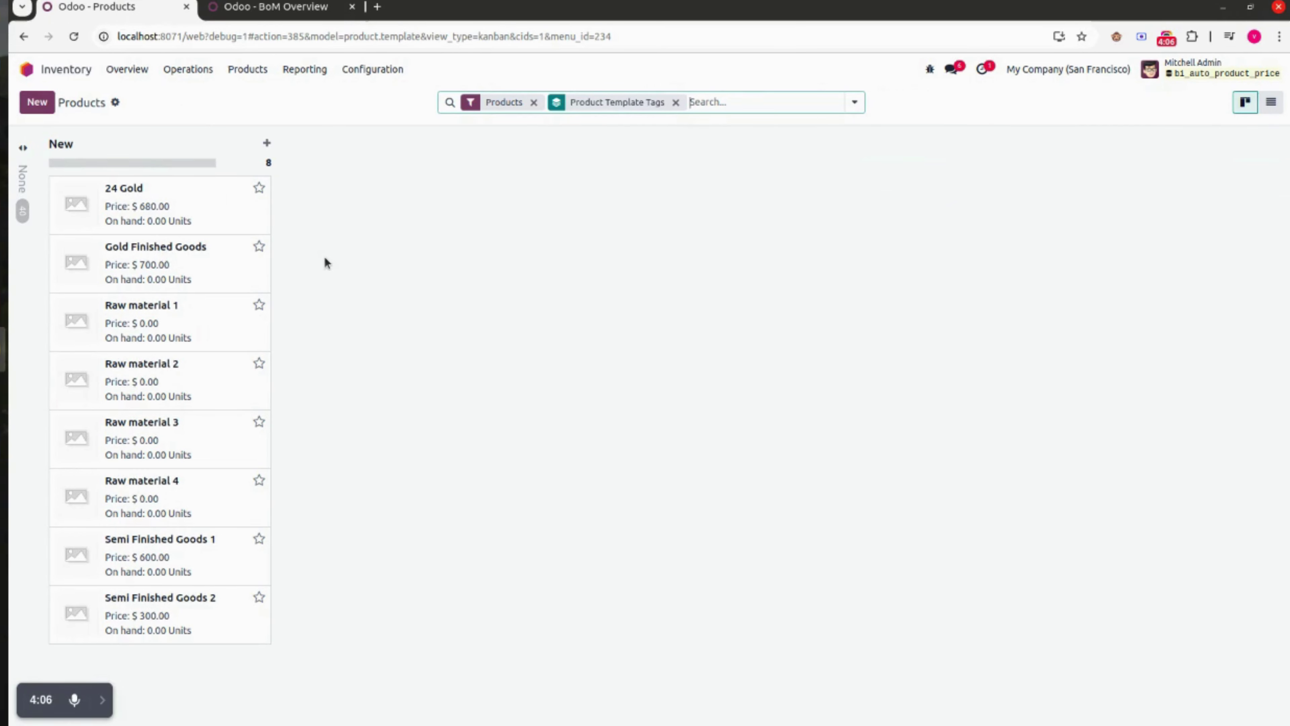
- Reload the BoM overview of Gold Finished Goods and expand Semi Finished Goods 1 and 2 to review the costs of their raw materials
{"action": "left_click", "coordinate": [274, 6]}
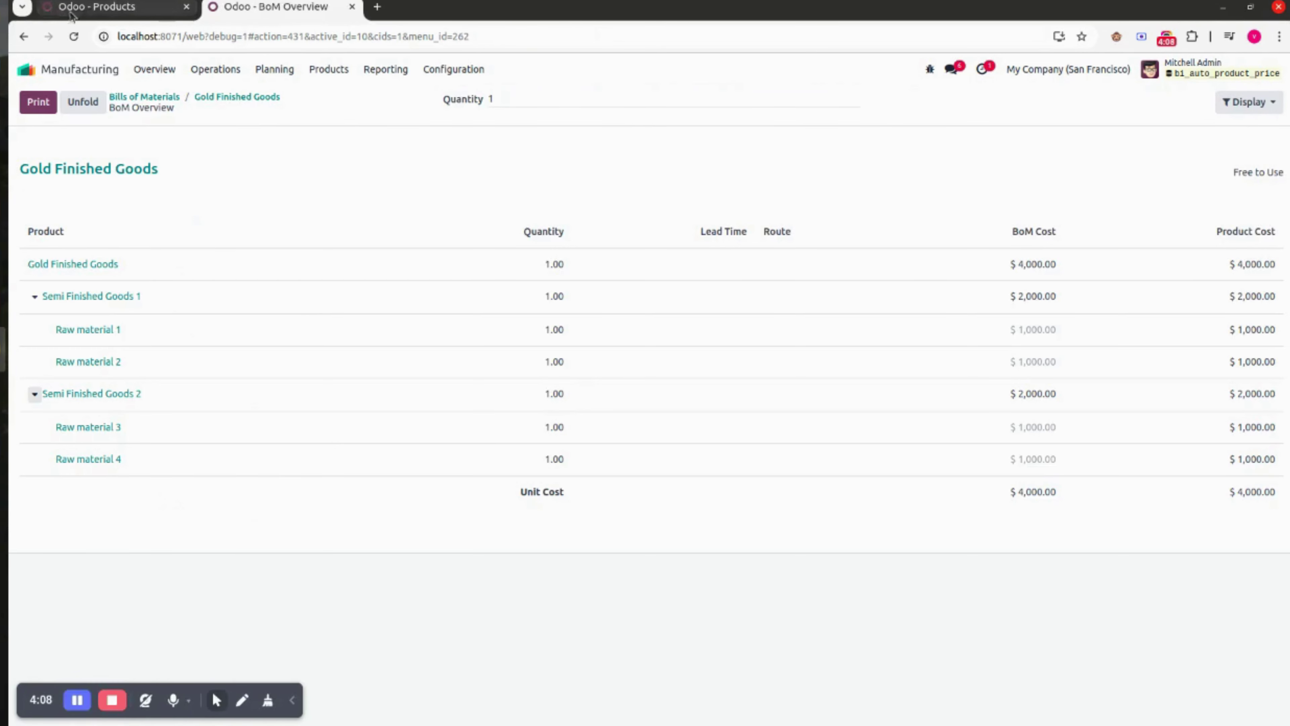
{"action": "left_click", "coordinate": [74, 36]}
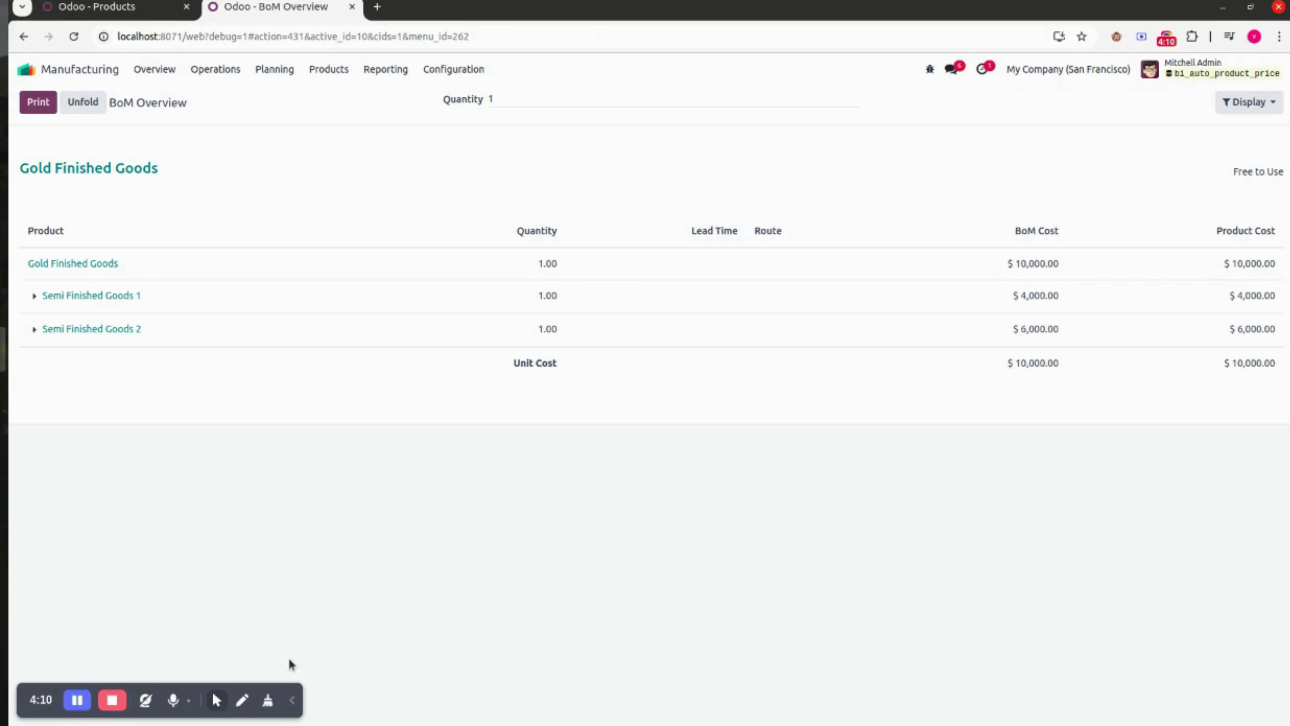
{"action": "left_click", "coordinate": [31, 294]}
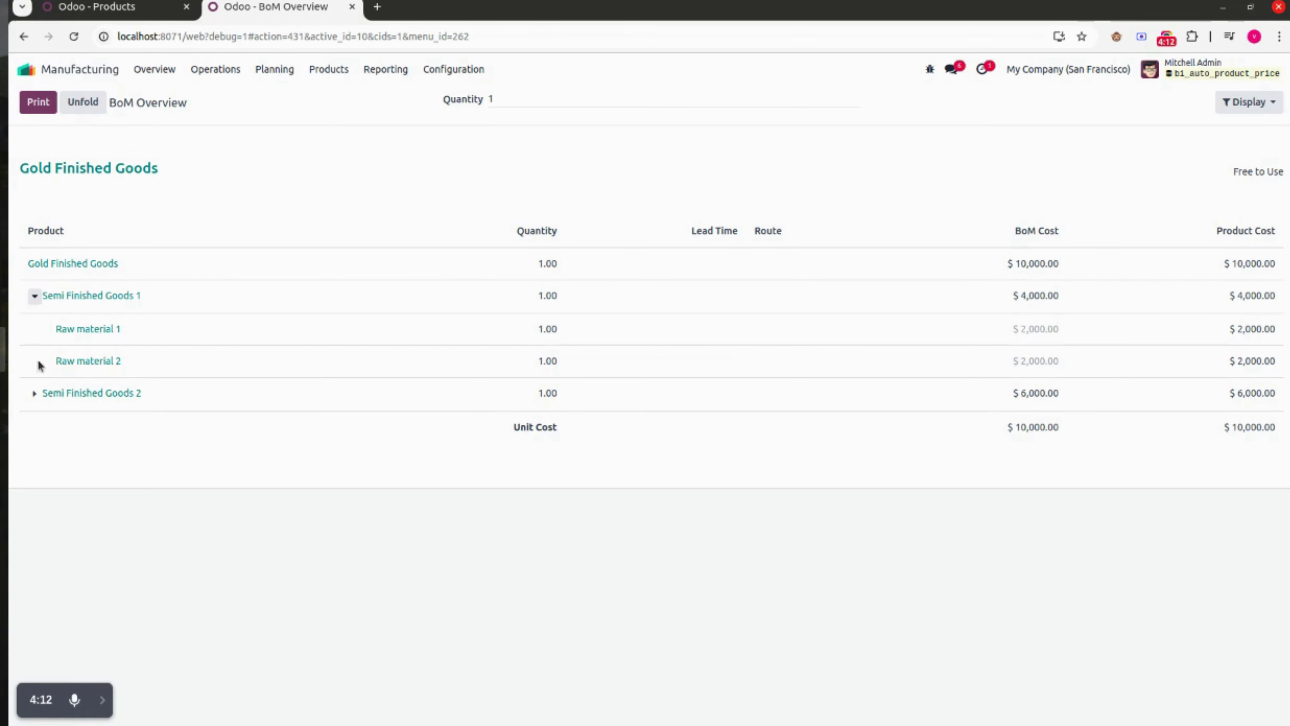
{"action": "left_click", "coordinate": [34, 392]}
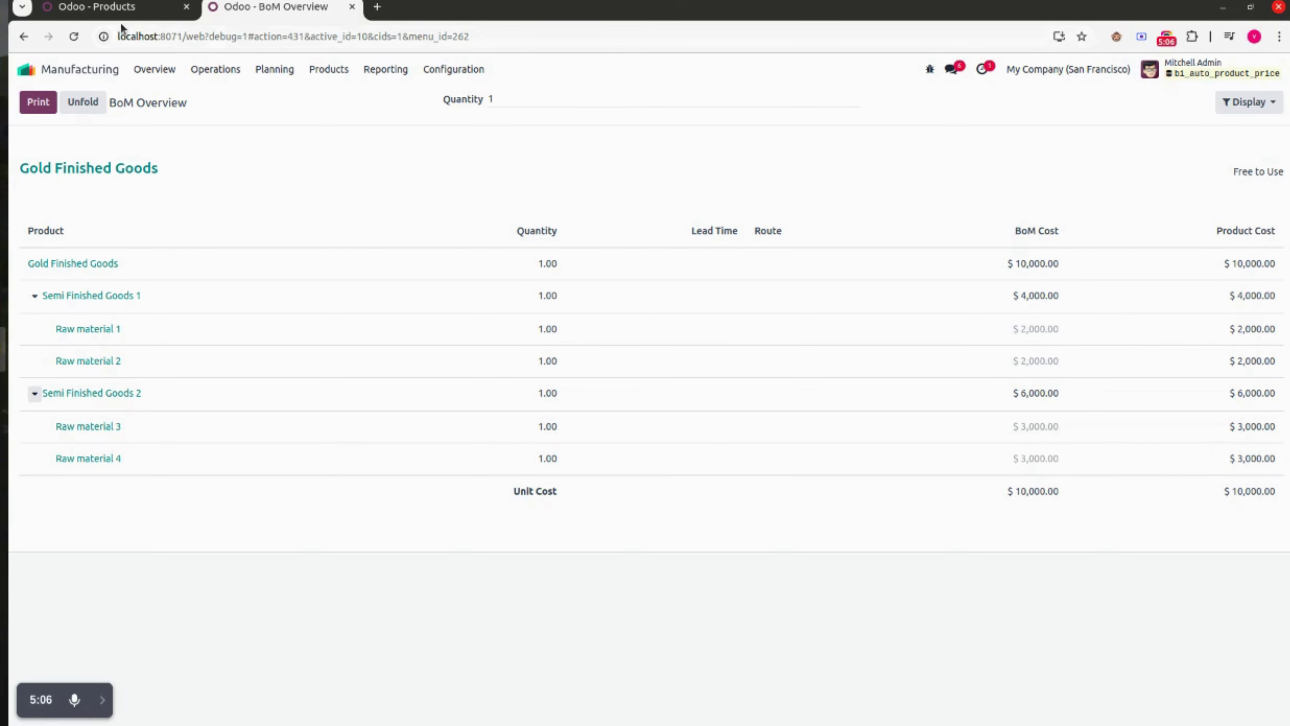
- Check the cost on the Gold Finished Goods product form, and leave the BoM overview for the home screen of apps
{"action": "left_click", "coordinate": [122, 9]}
{"action": "left_click", "coordinate": [186, 272]}
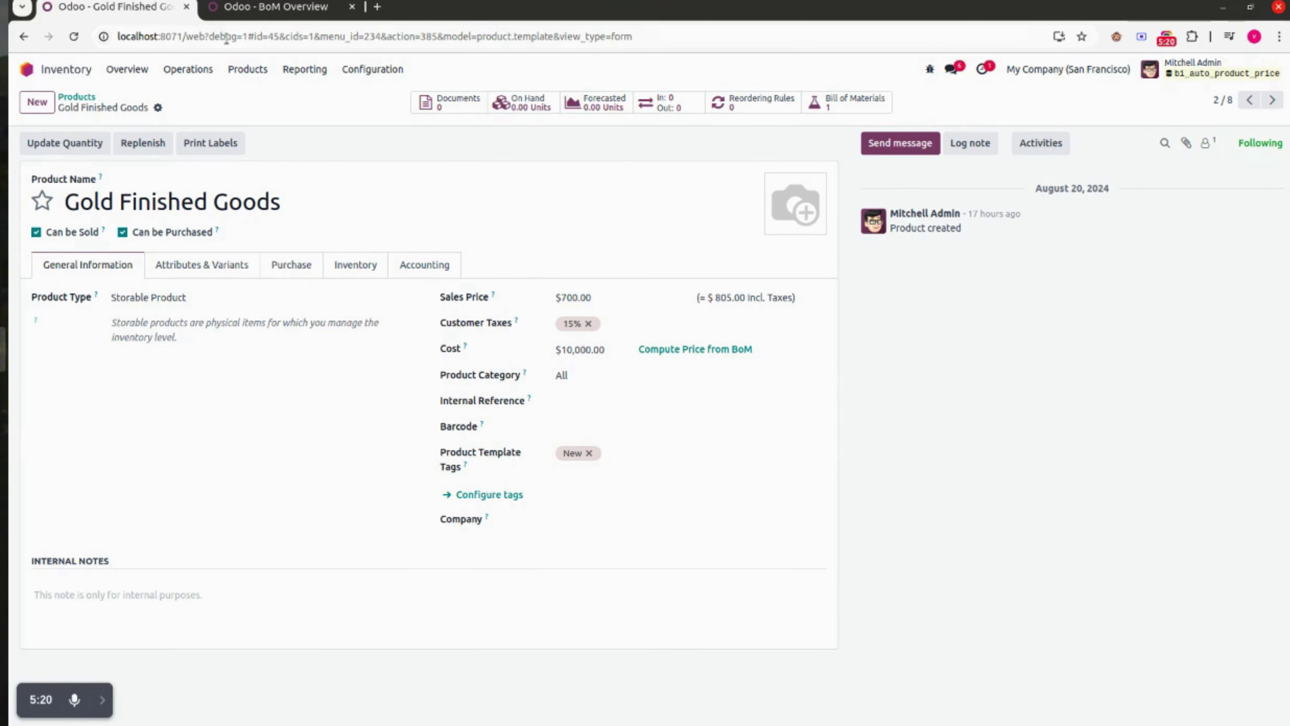
{"action": "left_click", "coordinate": [273, 10]}
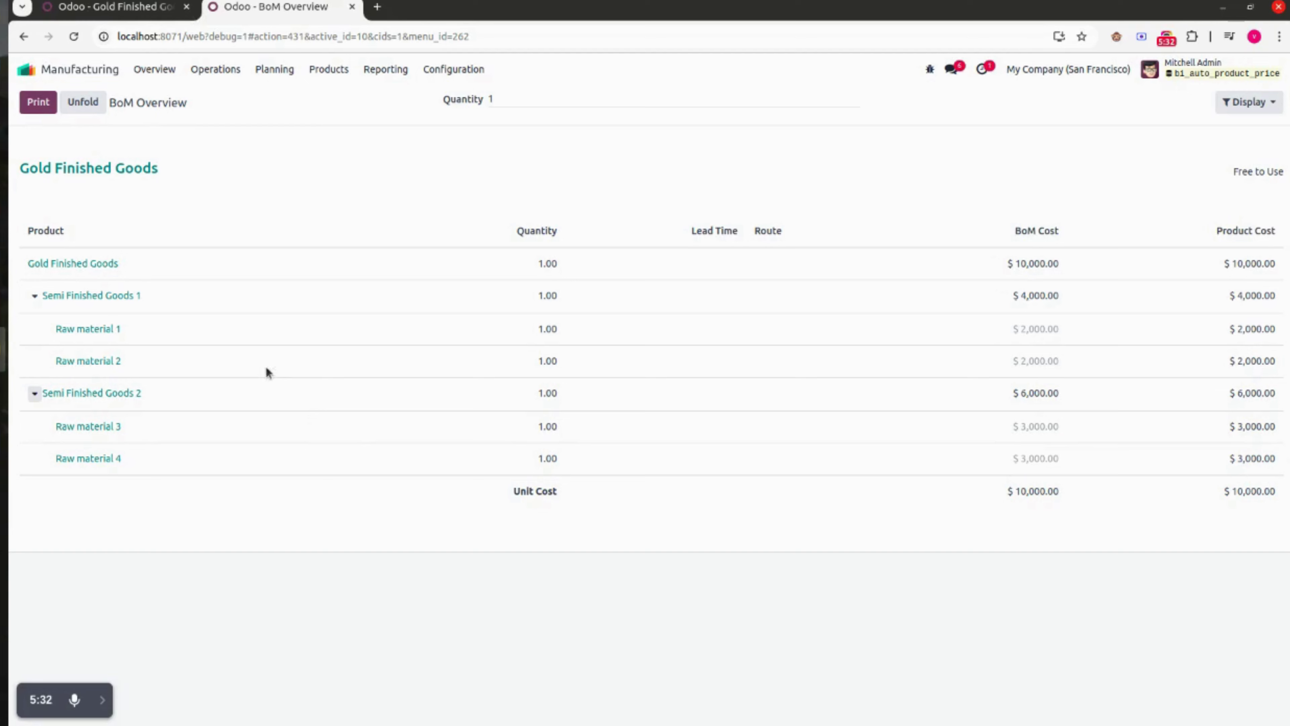
{"action": "left_click", "coordinate": [34, 75]}
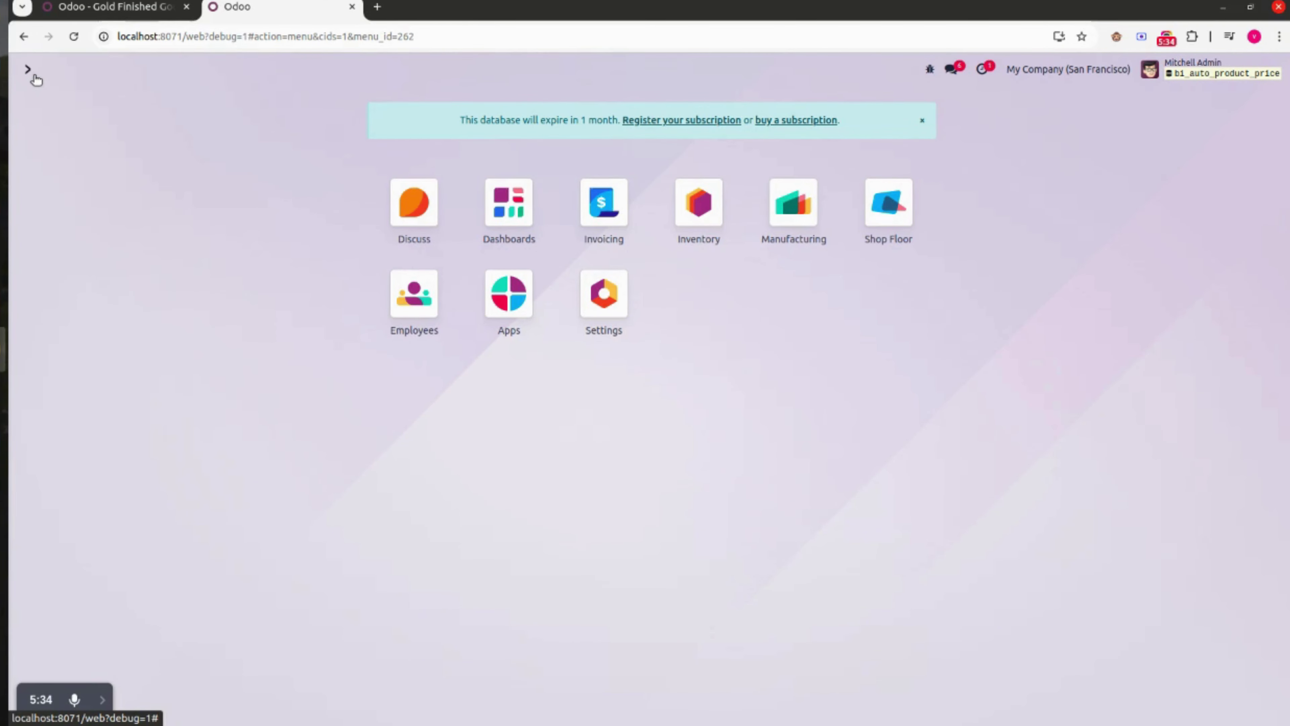